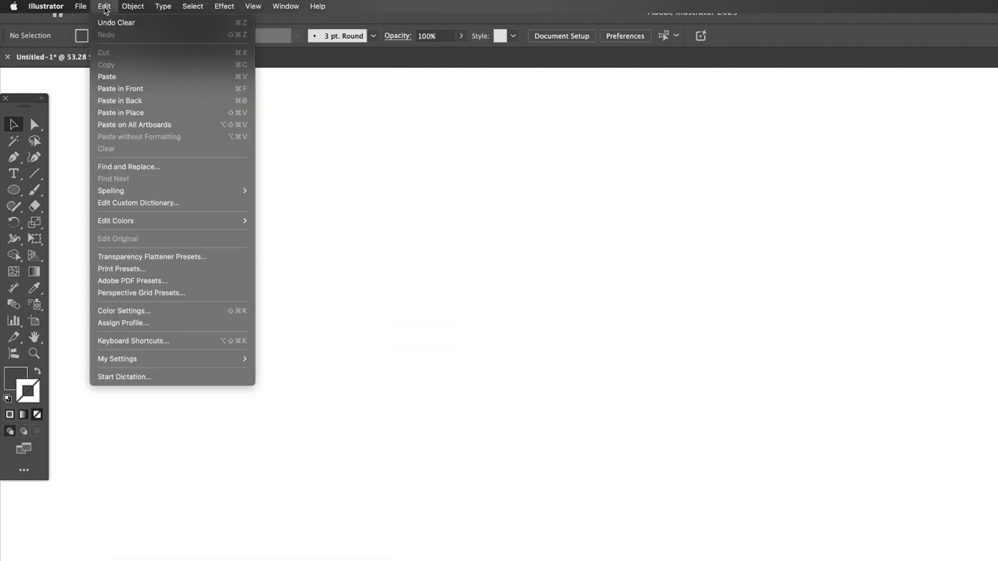
Step: Set the blend options to Specified Steps spacing with 8 steps
{"action": "mouse_move", "coordinate": [185, 393]}
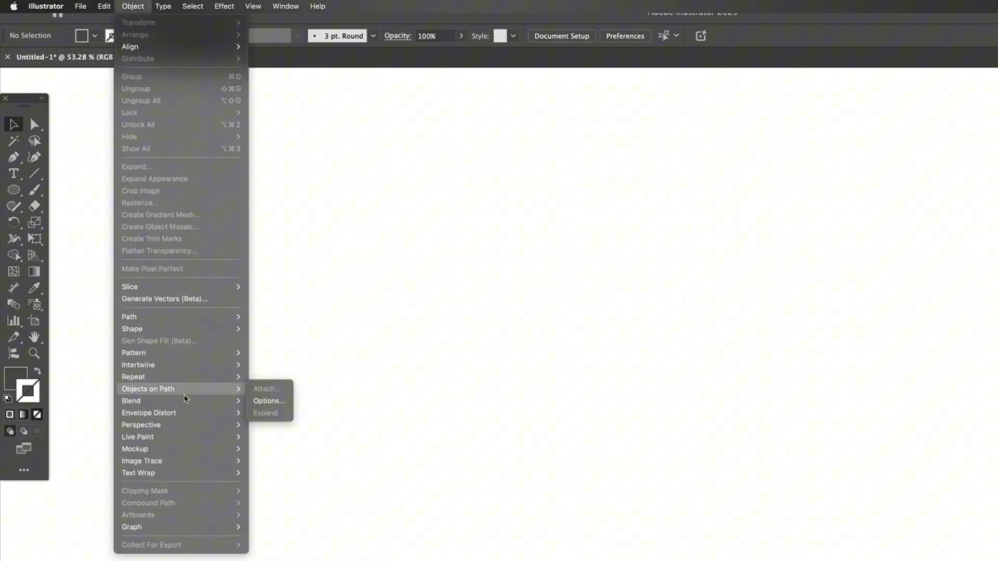
{"action": "left_click", "coordinate": [276, 433]}
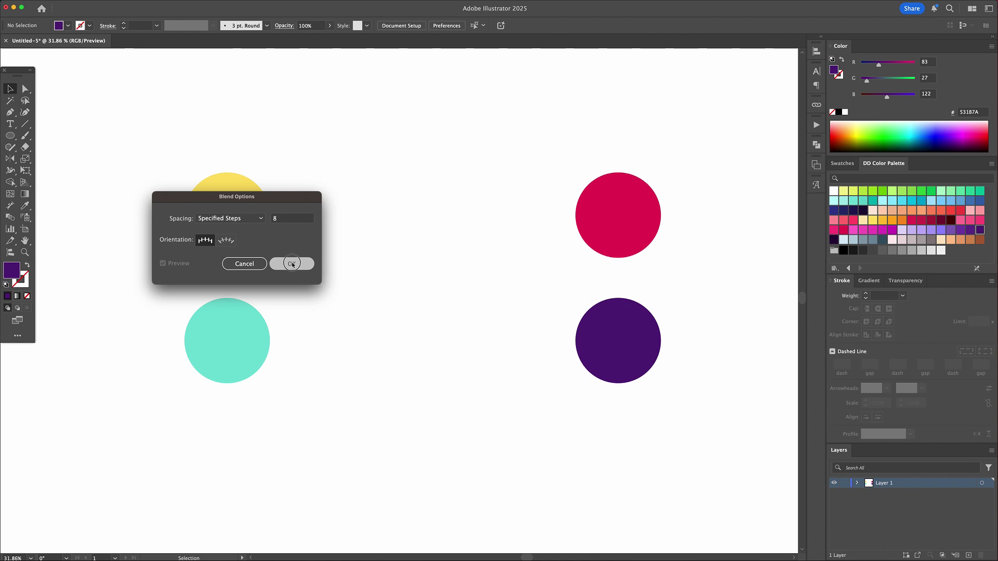
{"action": "left_click", "coordinate": [292, 264]}
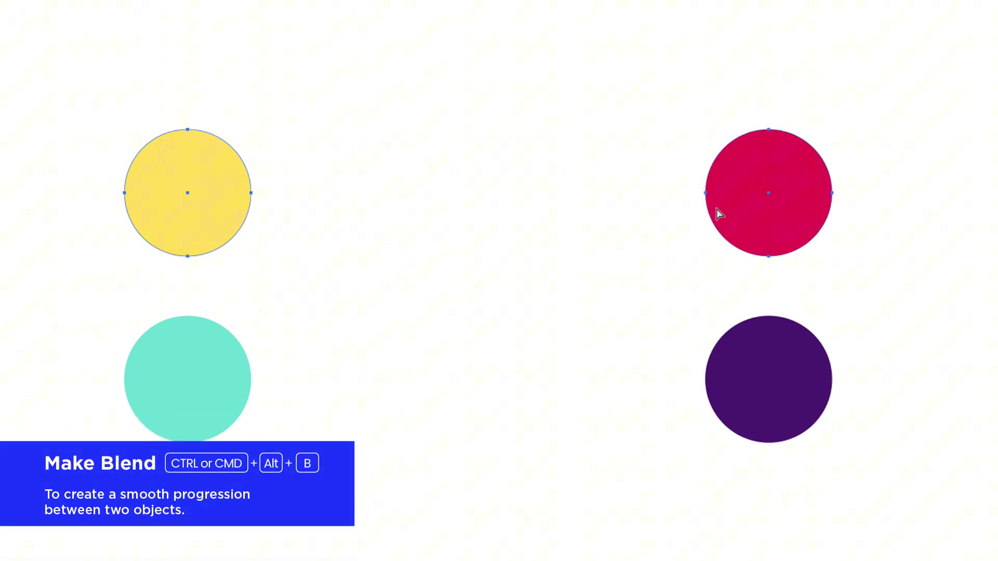
Step: Blend the yellow circle with the red circle, and the teal circle with the purple circle
{"action": "left_click", "coordinate": [716, 210]}
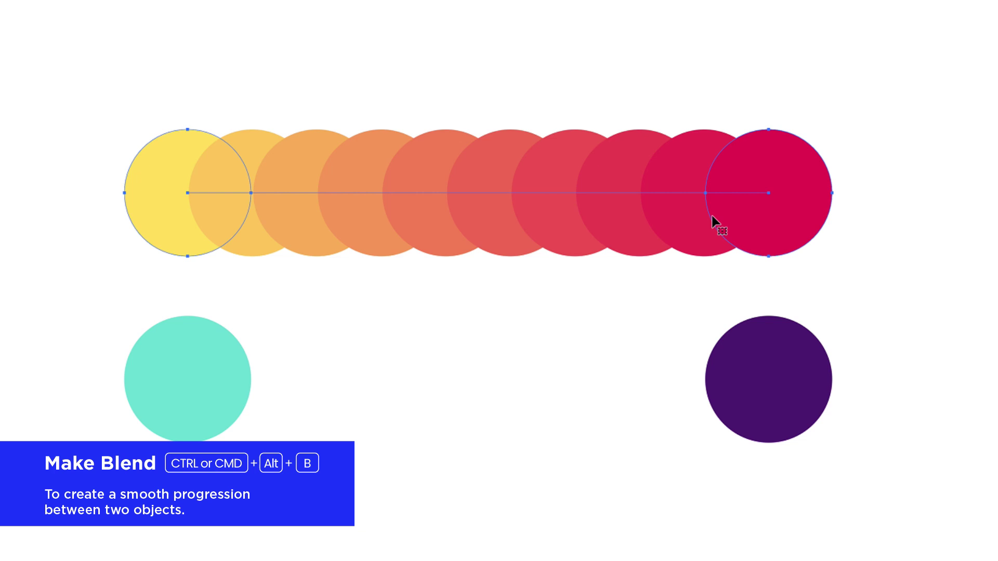
{"action": "left_click", "coordinate": [661, 277]}
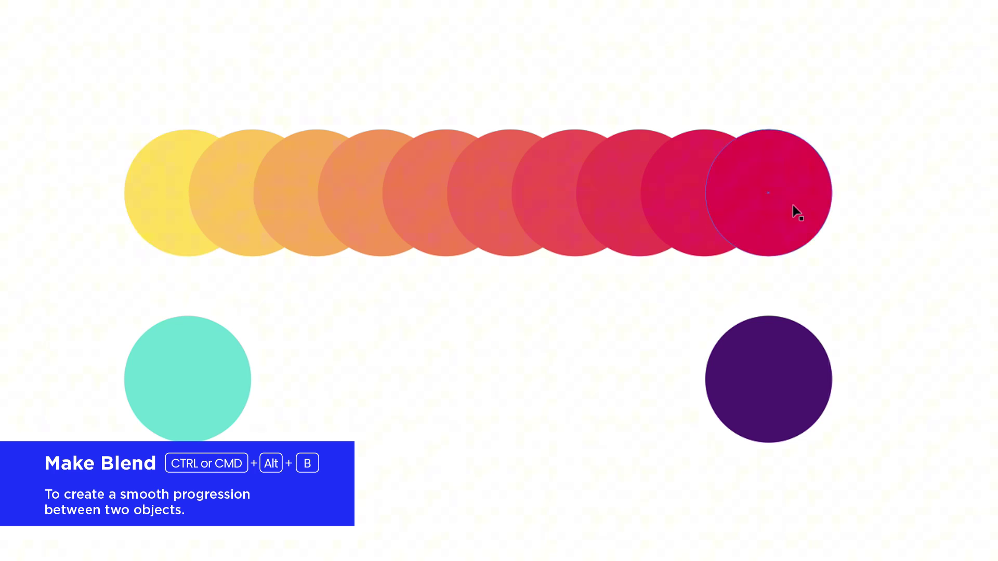
{"action": "left_click", "coordinate": [747, 374], "text": "shift"}
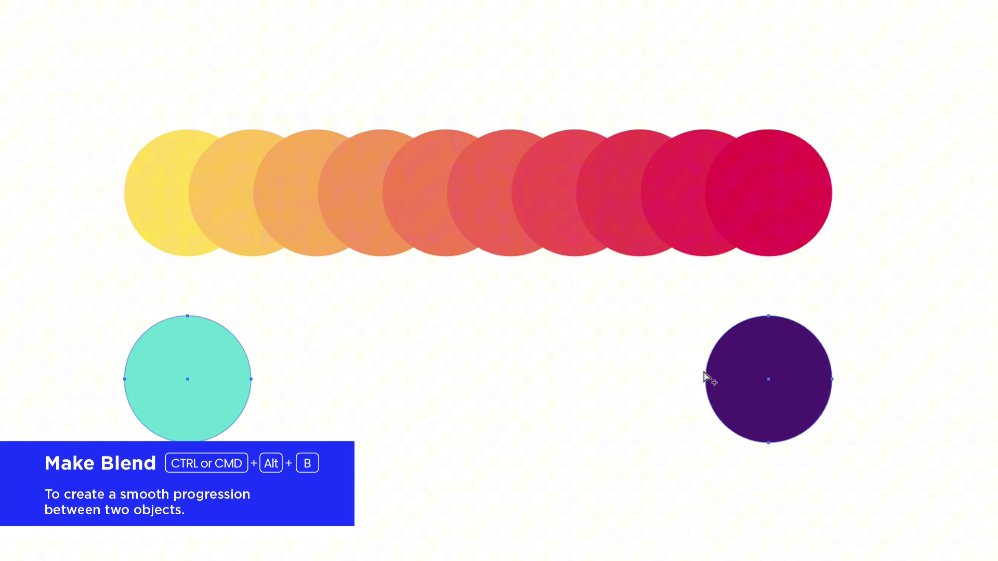
{"action": "key", "text": "ctrl+alt+b"}
{"action": "key", "text": "ctrl+shift+a"}
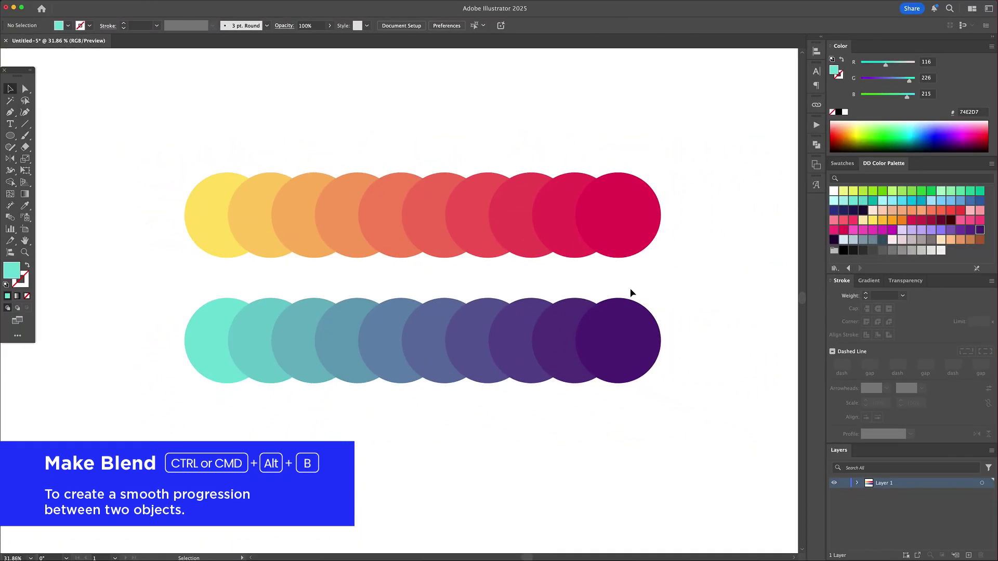
Step: Expand the yellow-to-red blend into separate circles with Object and Fill enabled
{"action": "left_click", "coordinate": [398, 227]}
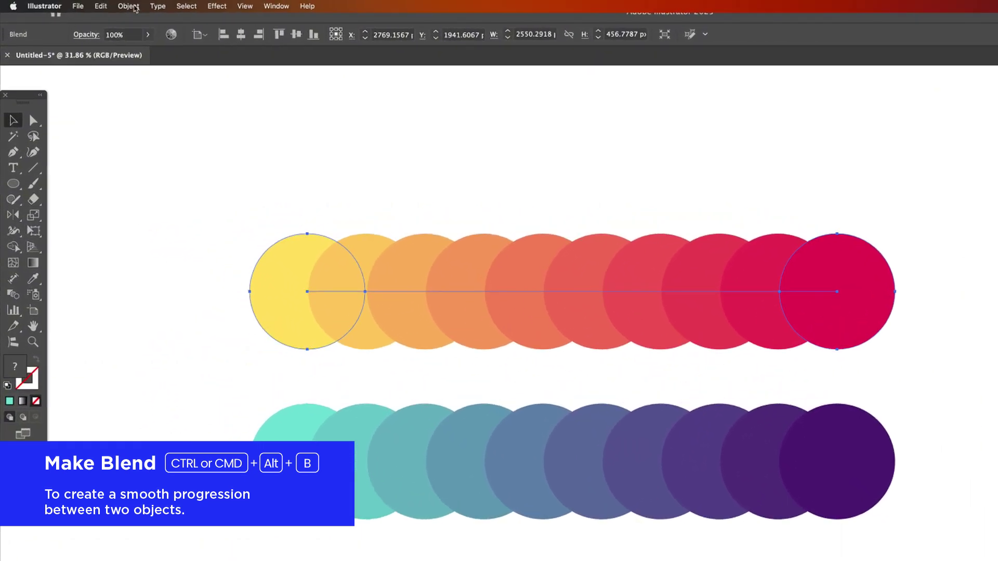
{"action": "left_click", "coordinate": [94, 4]}
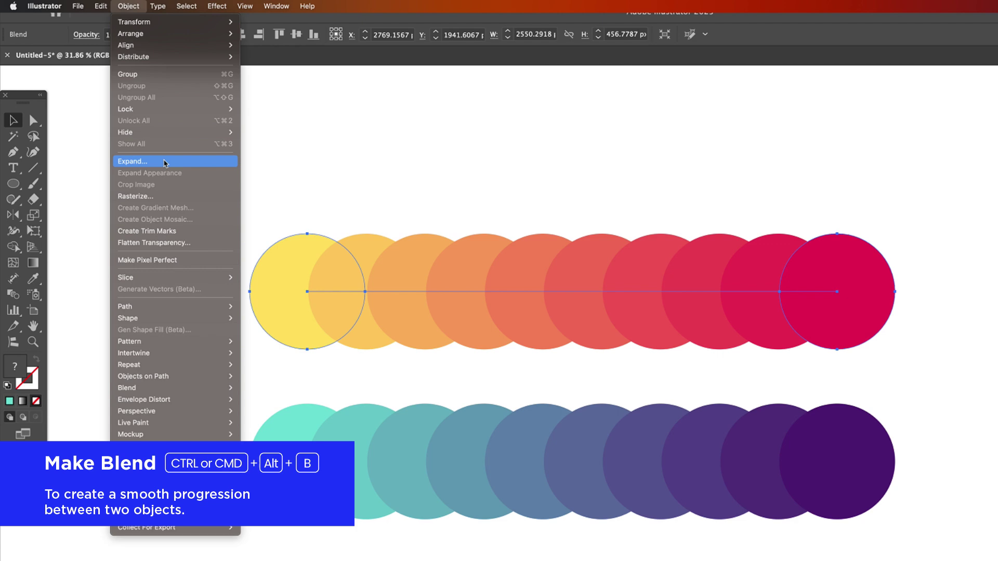
{"action": "left_click", "coordinate": [166, 162]}
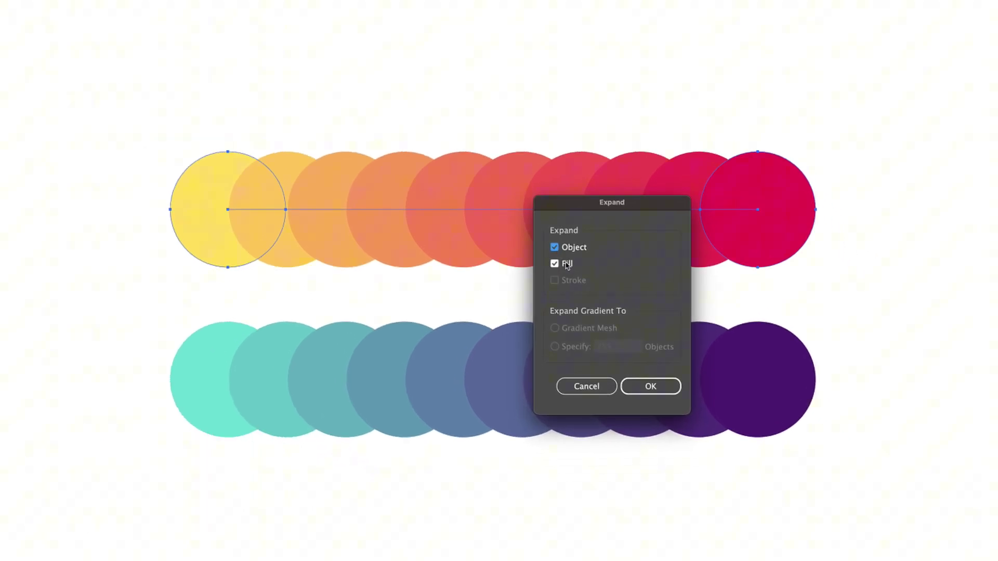
{"action": "left_click", "coordinate": [657, 386]}
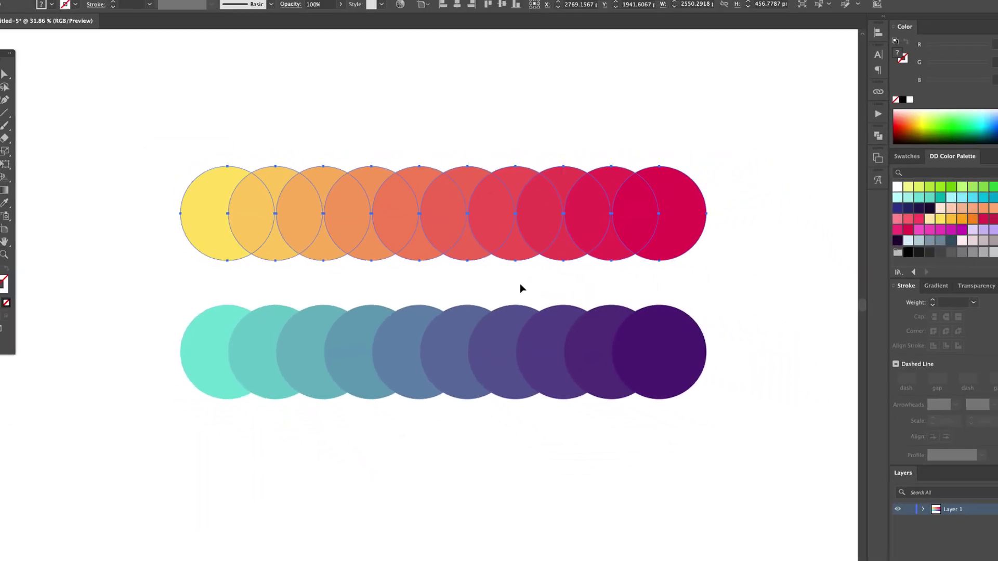
{"action": "right_click", "coordinate": [498, 237]}
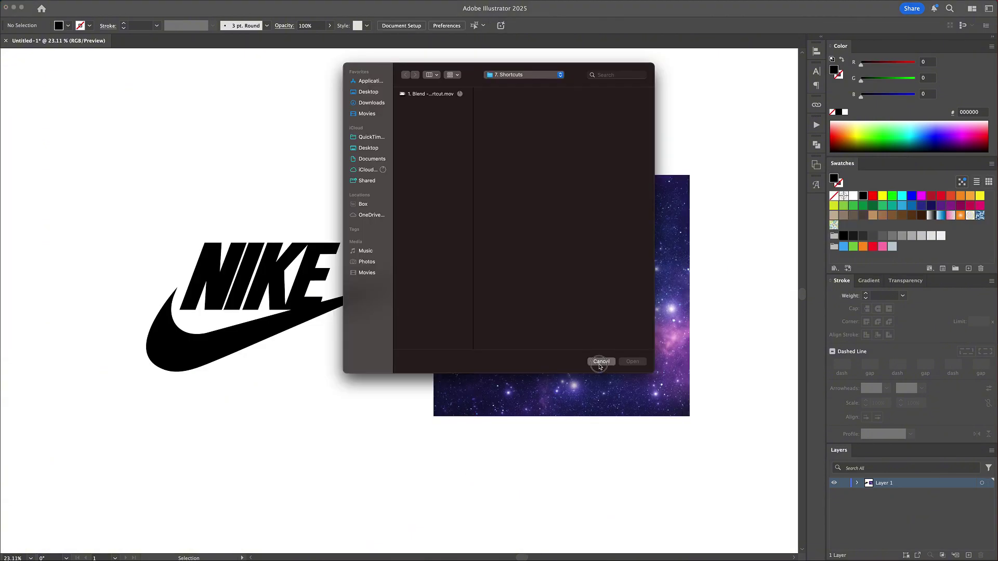
Step: Inspect the Nike logo beside the galaxy image and check the Compound Path command for it
{"action": "left_click", "coordinate": [602, 362]}
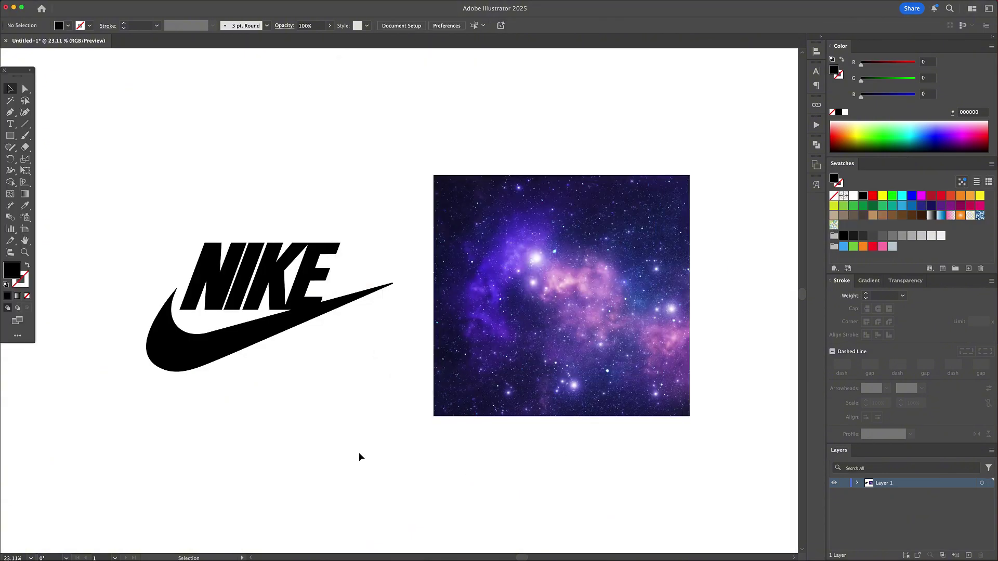
{"action": "left_click", "coordinate": [265, 331]}
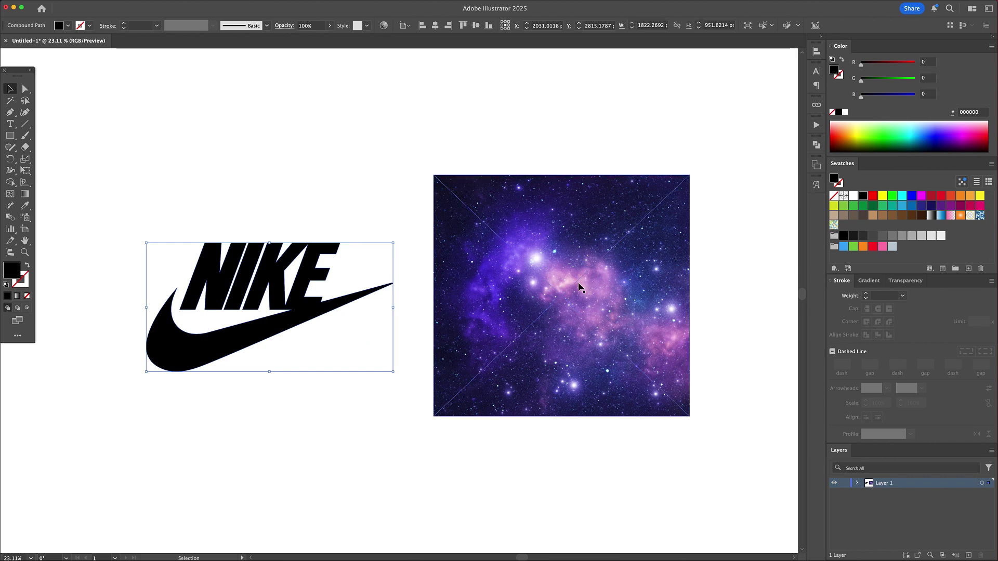
{"action": "left_click", "coordinate": [314, 425]}
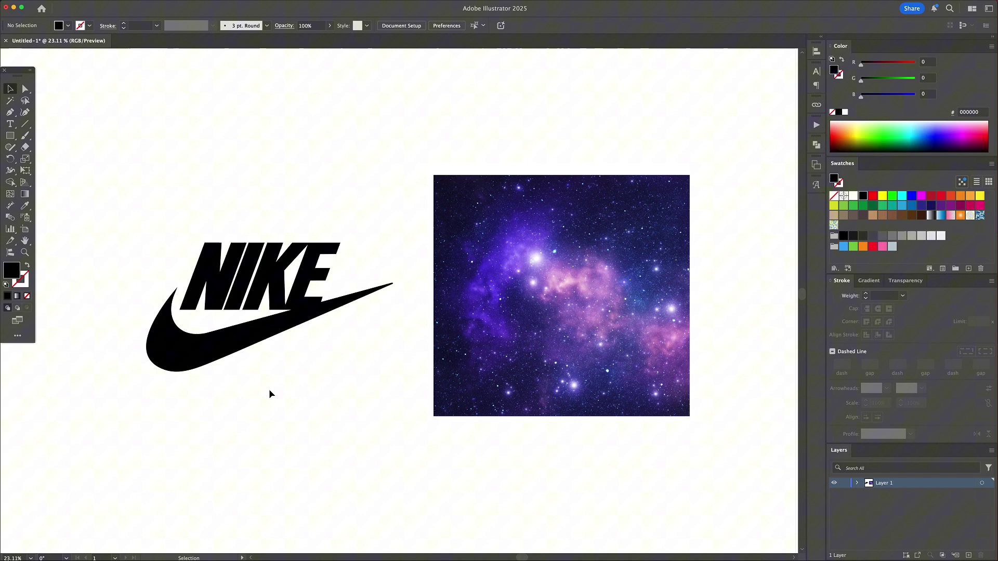
{"action": "left_click", "coordinate": [294, 319]}
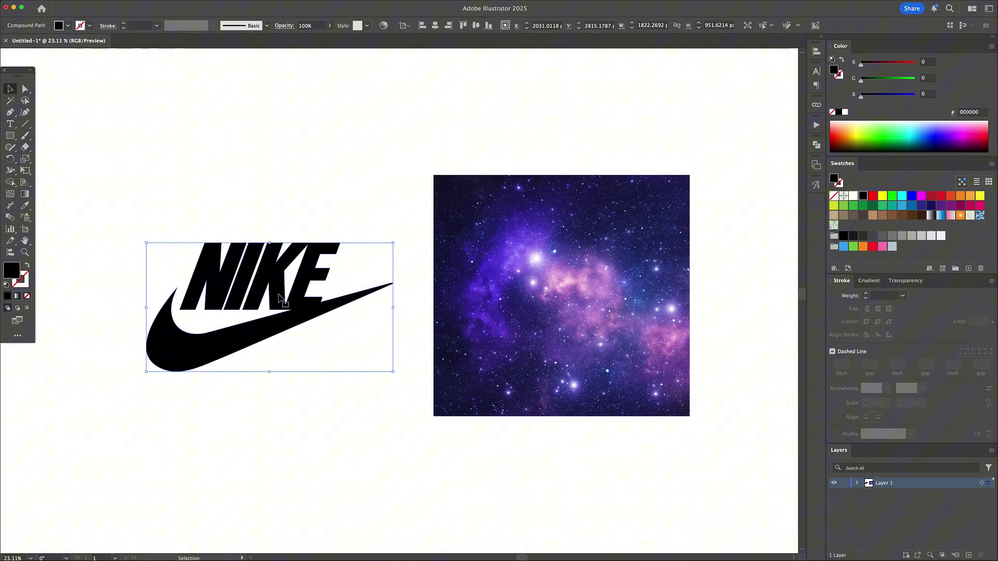
{"action": "right_click", "coordinate": [278, 296]}
{"action": "key", "text": "Escape"}
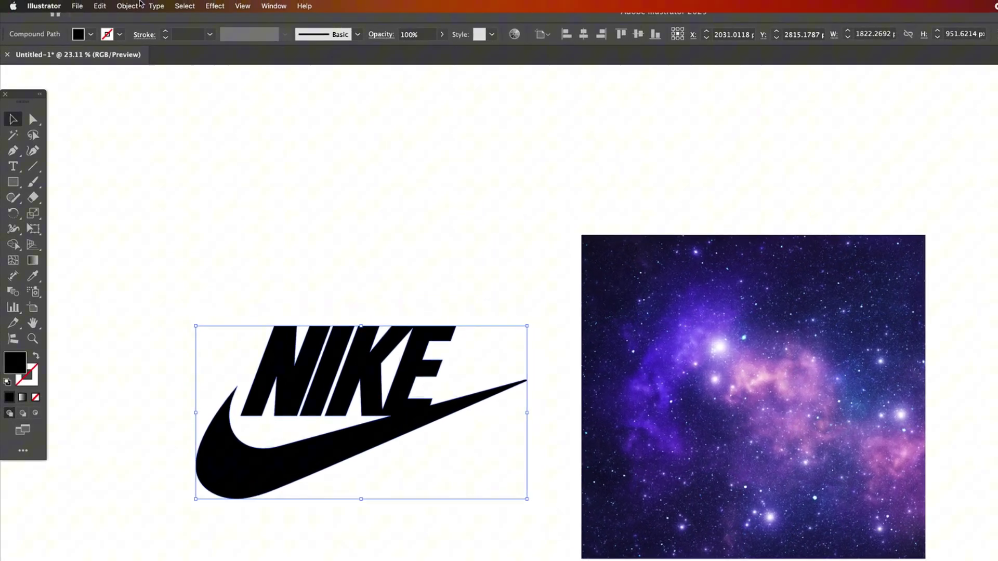
{"action": "left_click", "coordinate": [95, 4]}
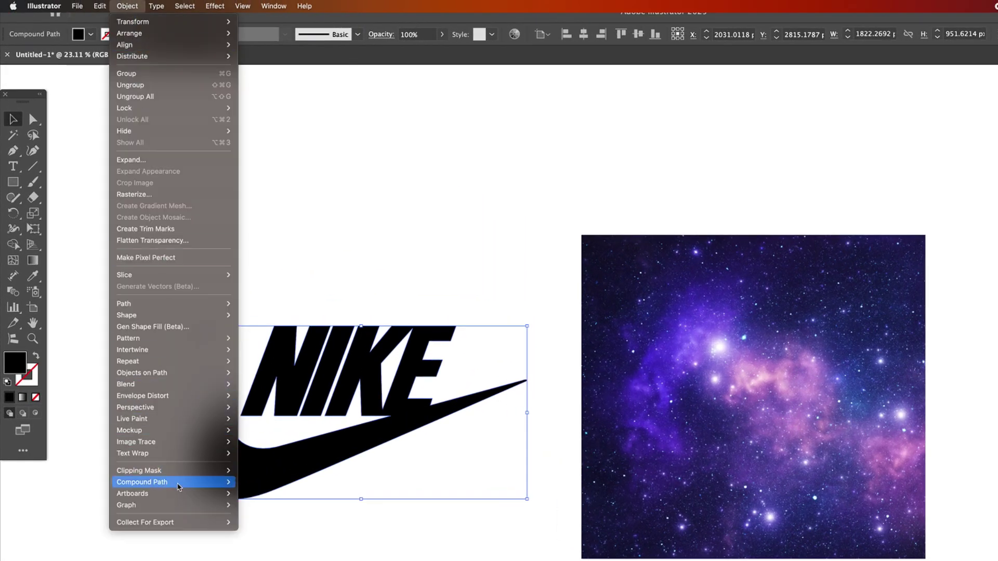
{"action": "mouse_move", "coordinate": [180, 483]}
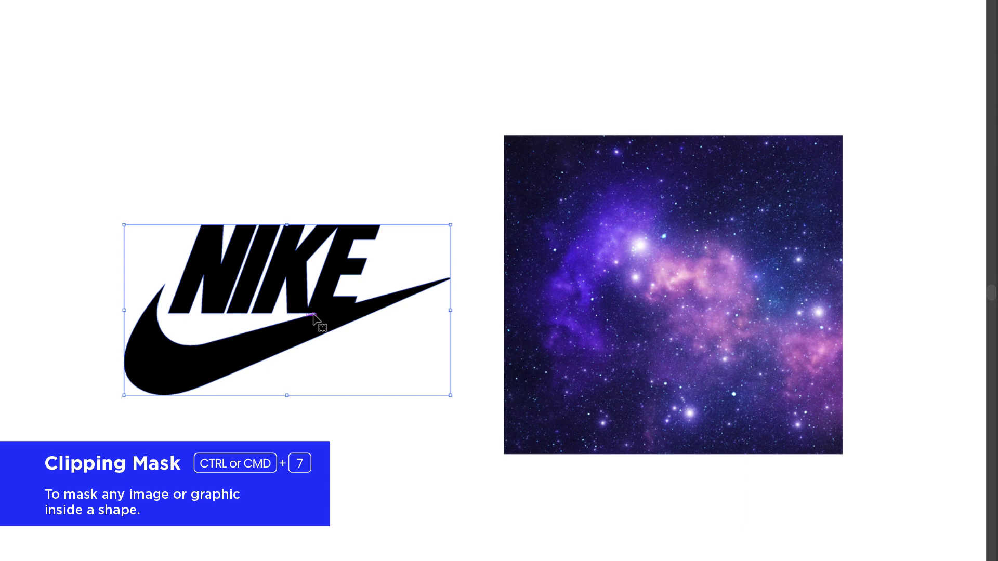
Step: Place the Nike logo over the galaxy image and clip the image inside it with a clipping mask
{"action": "left_click_drag", "start_coordinate": [317, 311], "coordinate": [707, 314]}
{"action": "left_click_drag", "start_coordinate": [879, 232], "coordinate": [538, 311]}
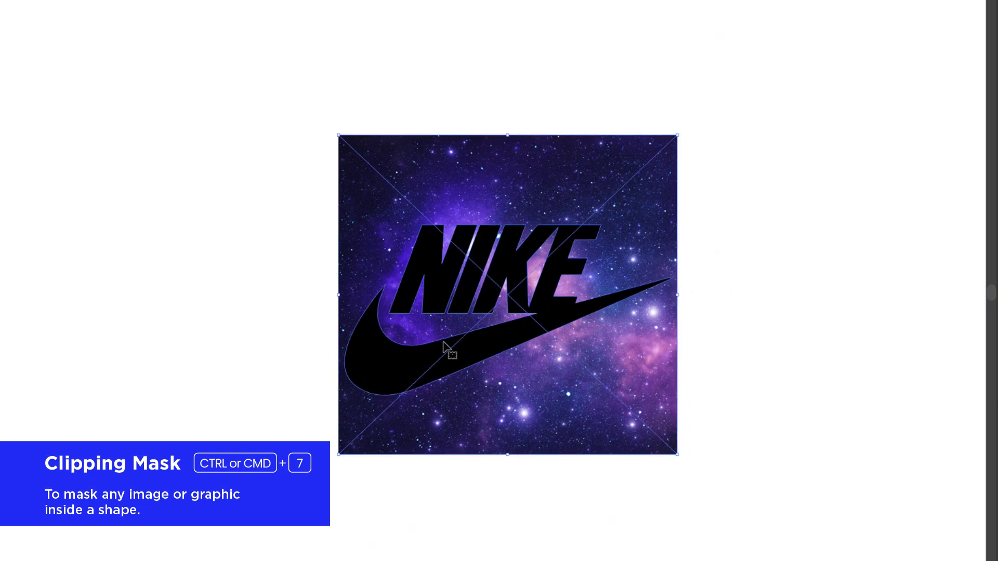
{"action": "key", "text": "ctrl"}
{"action": "key", "text": "ctrl+7"}
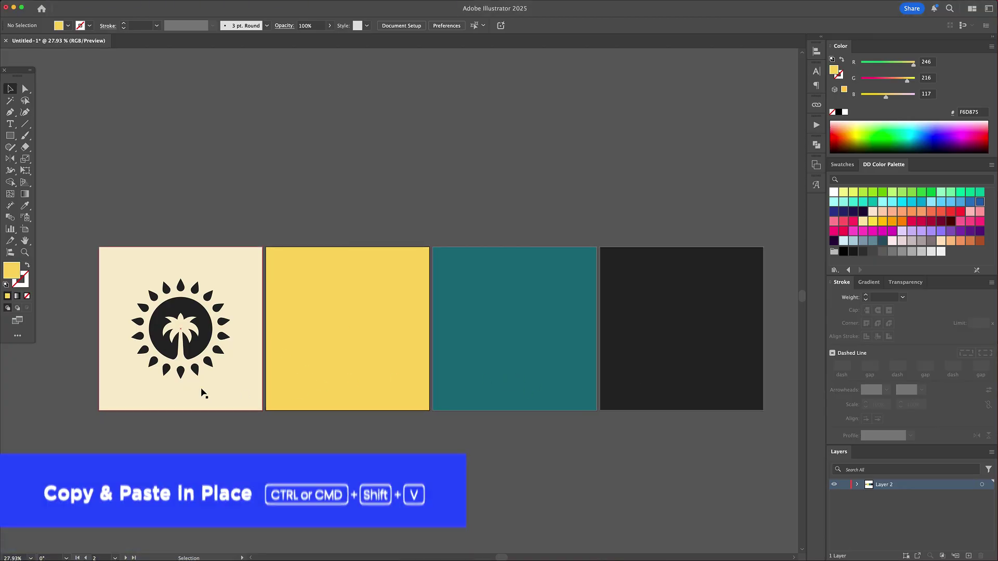
Step: Copy the palm sun logo from the cream artboard and paste it in place on the yellow artboard
{"action": "left_click", "coordinate": [202, 352]}
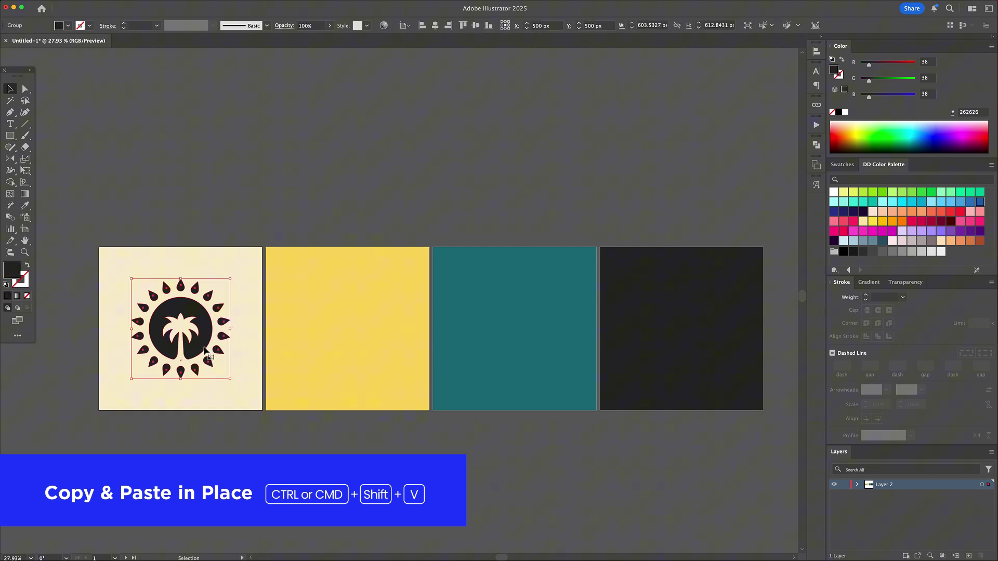
{"action": "key", "text": "super+shift+v"}
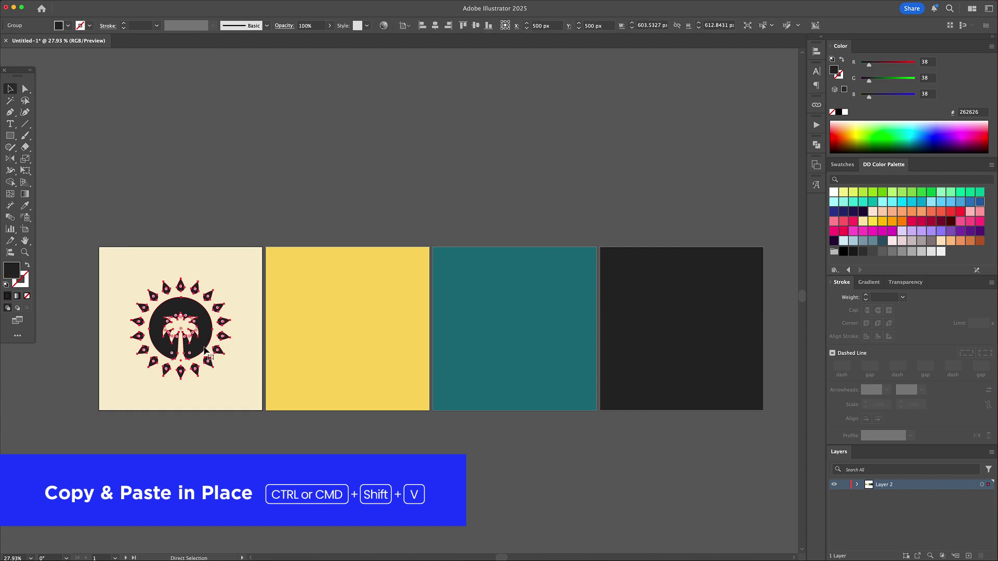
{"action": "left_click", "coordinate": [360, 346]}
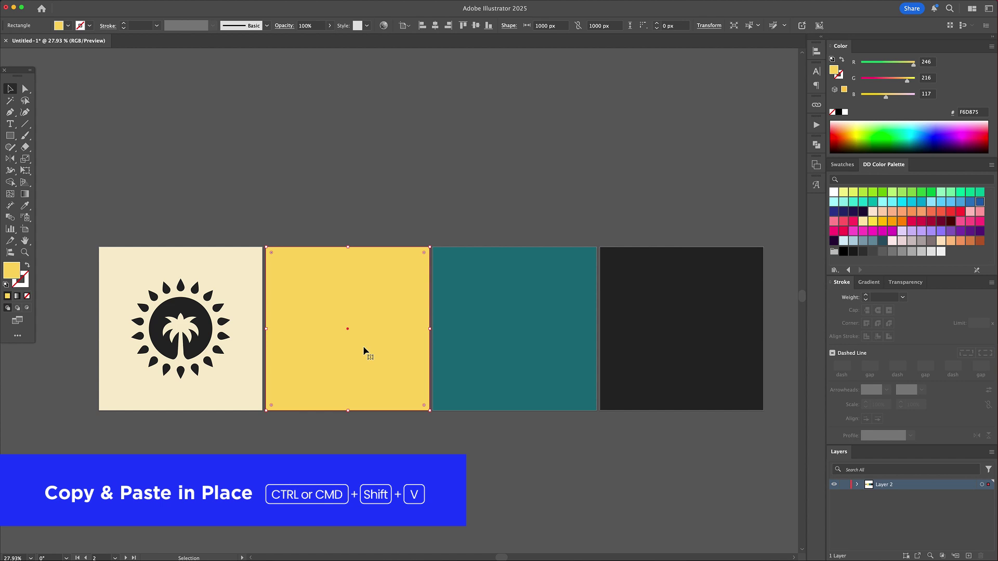
{"action": "key", "text": "super+shift+v"}
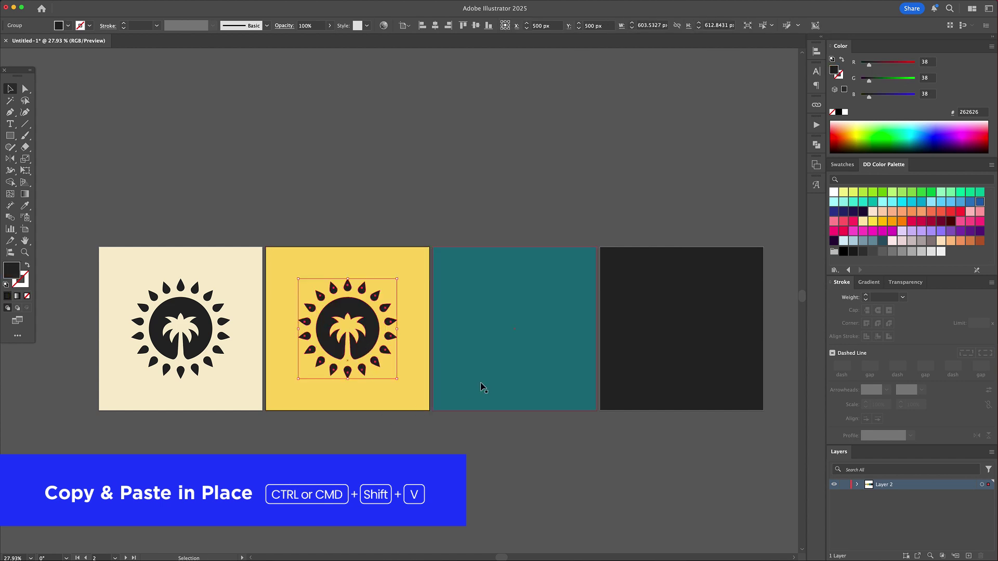
Step: Recolour the palm sun logo on the yellow artboard to white (FFFFFF)
{"action": "left_click", "coordinate": [457, 439]}
{"action": "left_click", "coordinate": [366, 347]}
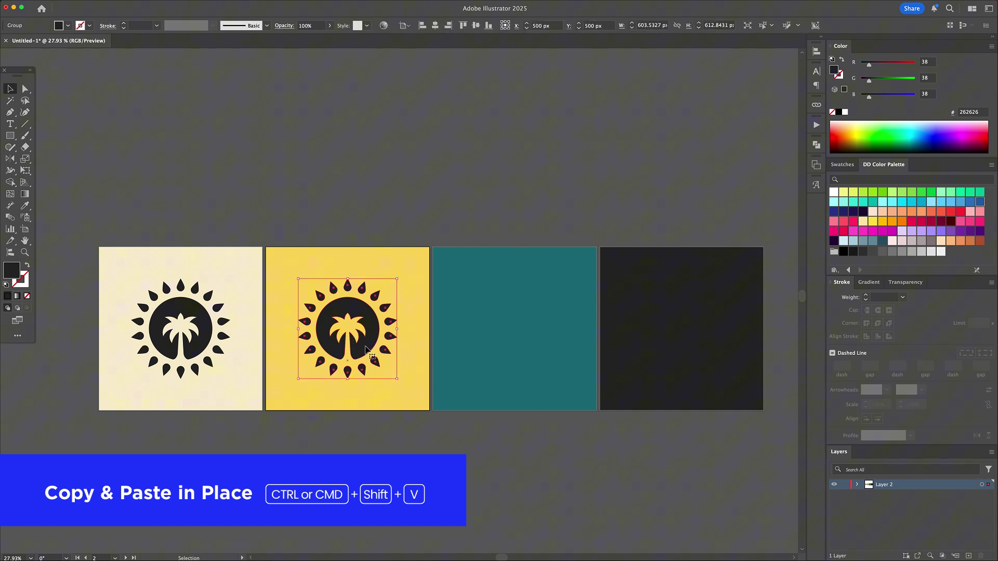
{"action": "left_click", "coordinate": [845, 113]}
{"action": "left_click", "coordinate": [646, 174]}
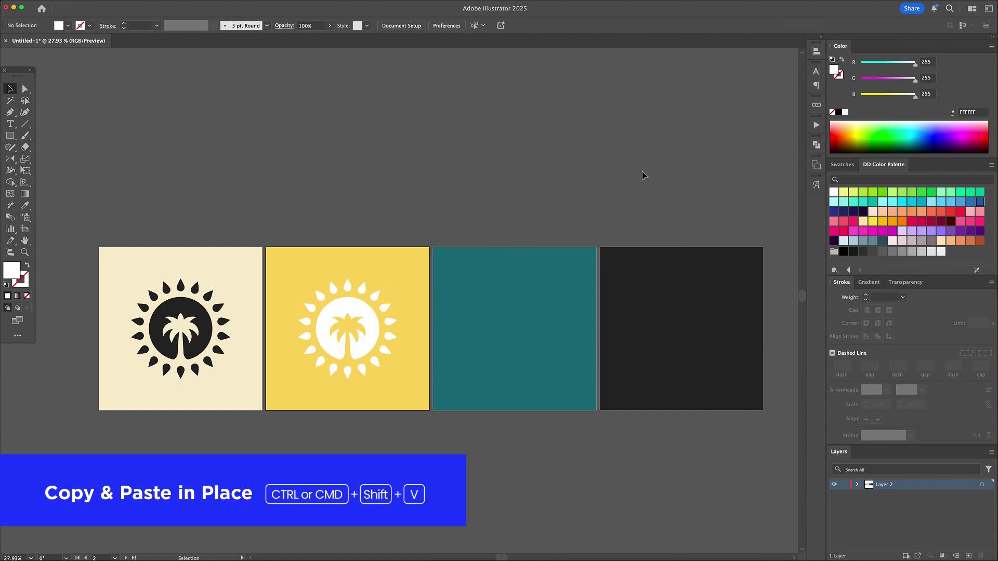
Step: Copy the white palm sun logo and paste it in place on the teal and dark artboards
{"action": "left_click", "coordinate": [366, 344]}
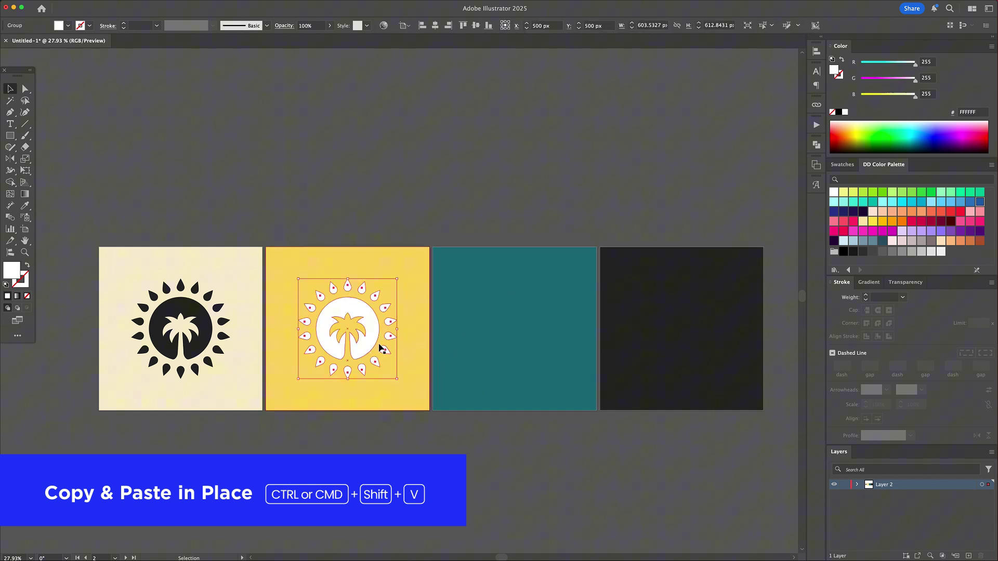
{"action": "left_click", "coordinate": [538, 352]}
{"action": "key", "text": "super+shift+v"}
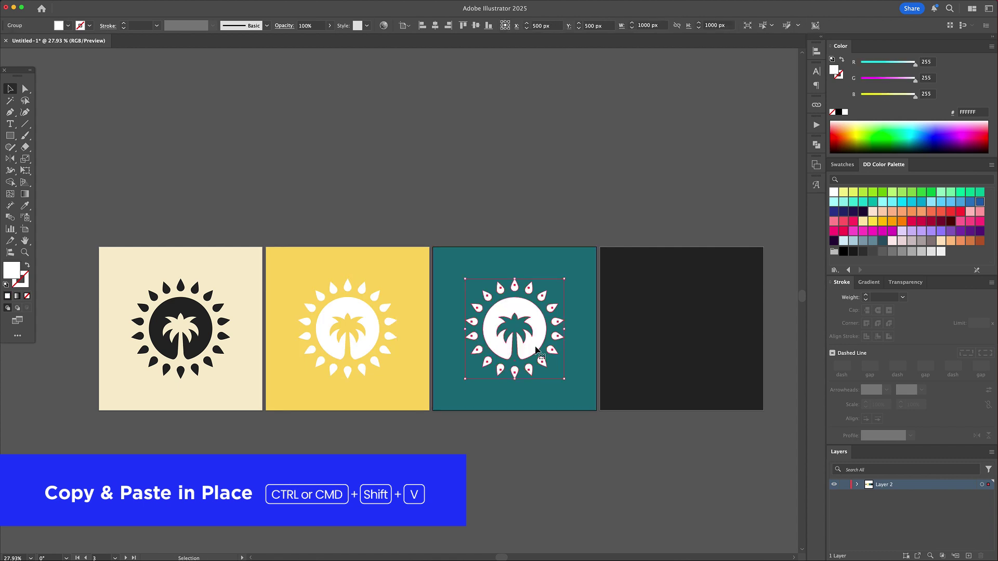
{"action": "left_click", "coordinate": [685, 367]}
{"action": "key", "text": "super+shift+v"}
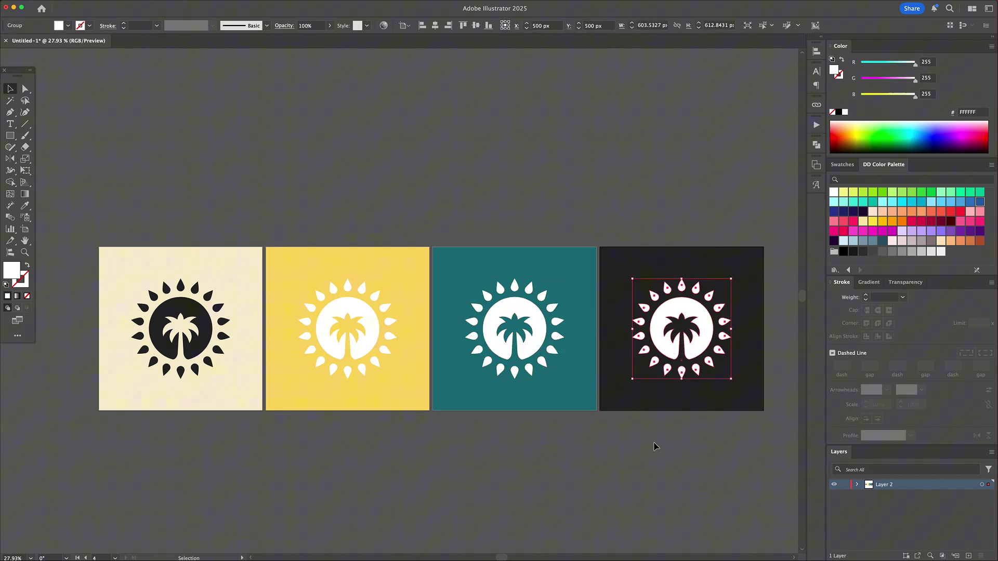
{"action": "left_click", "coordinate": [655, 443]}
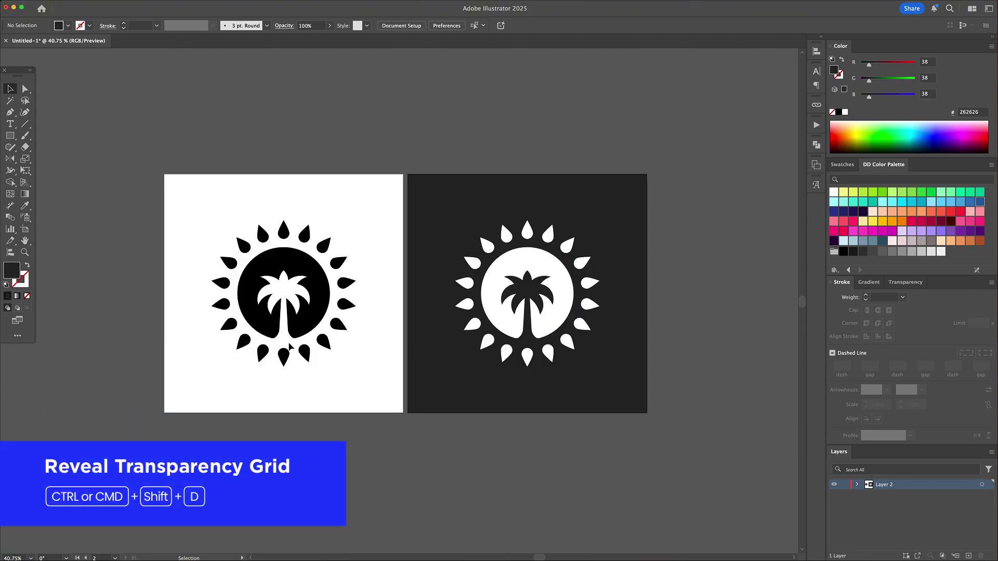
Step: Delete the dark background rectangle behind the white palm sun logo and show the transparency grid
{"action": "left_click", "coordinate": [303, 315]}
{"action": "left_click", "coordinate": [337, 426]}
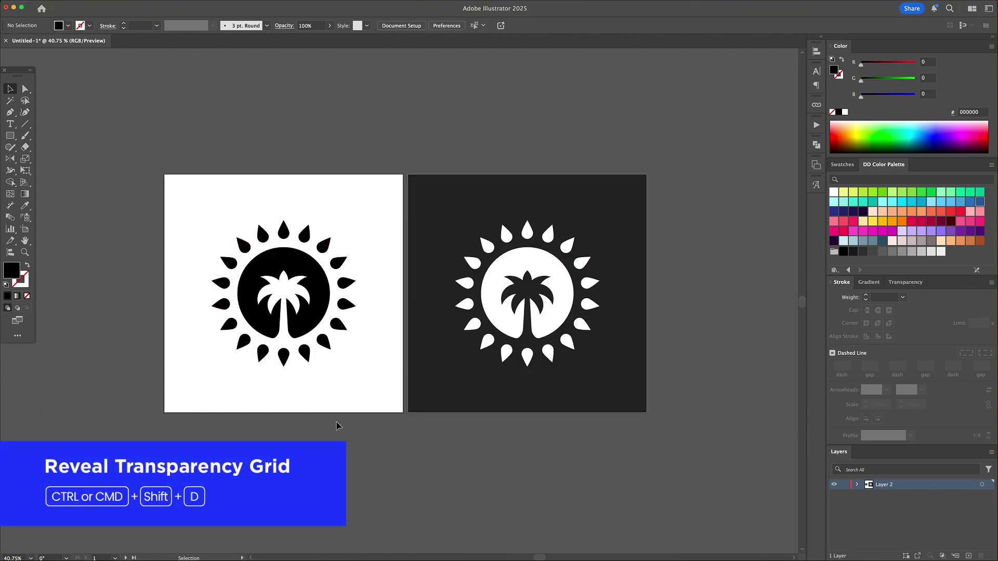
{"action": "left_click", "coordinate": [327, 324]}
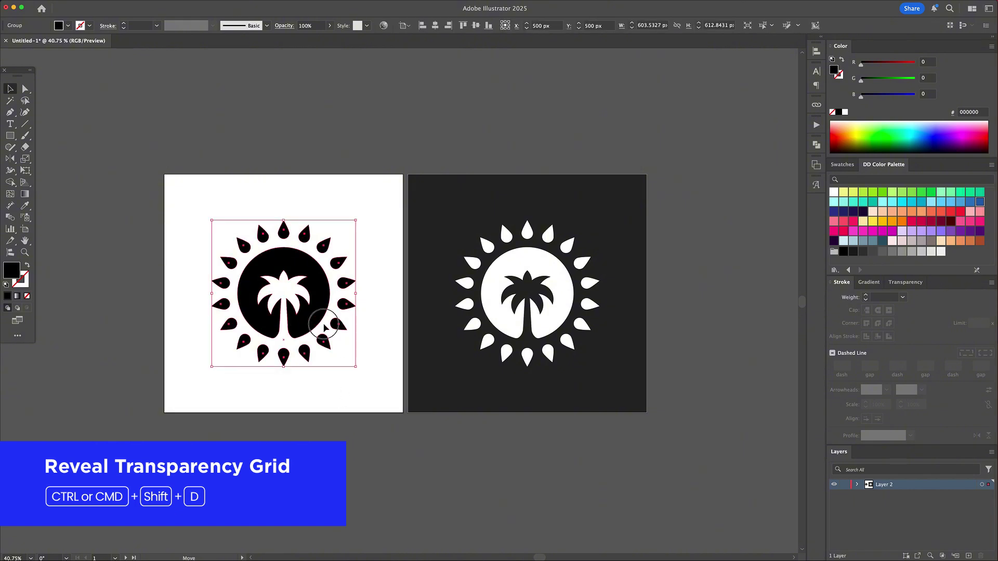
{"action": "left_click", "coordinate": [541, 446]}
{"action": "left_click", "coordinate": [593, 402]}
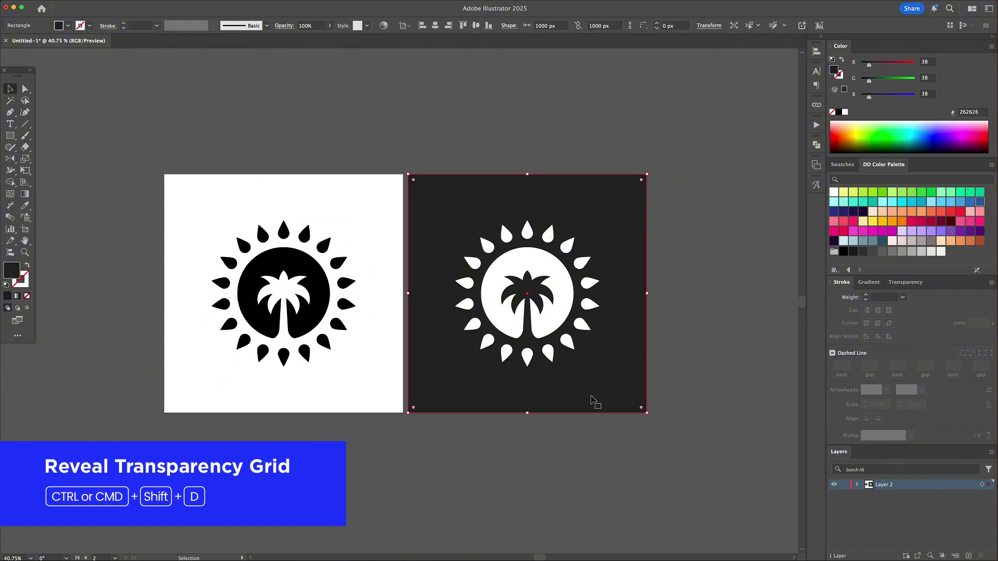
{"action": "key", "text": "Delete"}
{"action": "key", "text": "super+shift+d"}
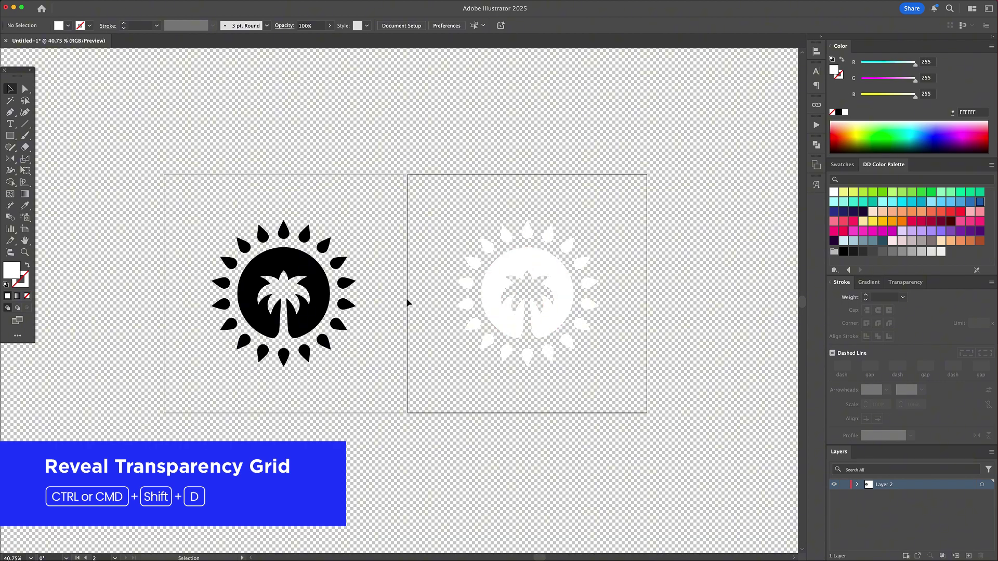
{"action": "scroll", "coordinate": [573, 287], "scroll_direction": "down", "scroll_amount": 1}
{"action": "scroll", "coordinate": [573, 285], "scroll_direction": "right", "scroll_amount": 1}
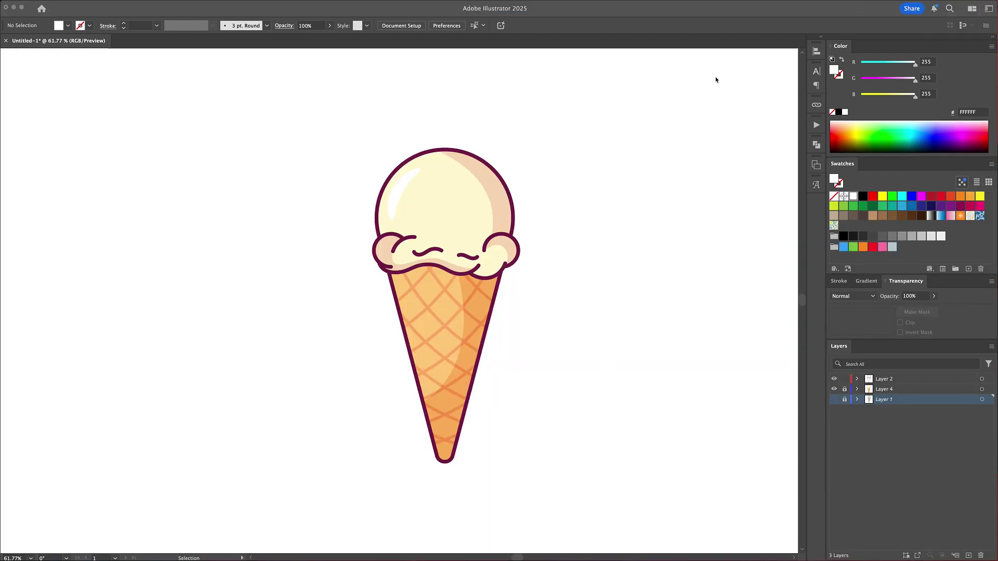
Step: Taper the ends of the left short wavy line and of the curved line beside it on the ice cream with the Width tool
{"action": "left_click", "coordinate": [693, 21]}
{"action": "key", "text": "z"}
{"action": "mouse_move", "coordinate": [428, 250]}
{"action": "left_mouse_down"}
{"action": "mouse_move", "coordinate": [516, 235]}
{"action": "mouse_move", "coordinate": [531, 366]}
{"action": "left_mouse_up"}
{"action": "key", "text": "v"}
{"action": "left_click", "coordinate": [435, 376]}
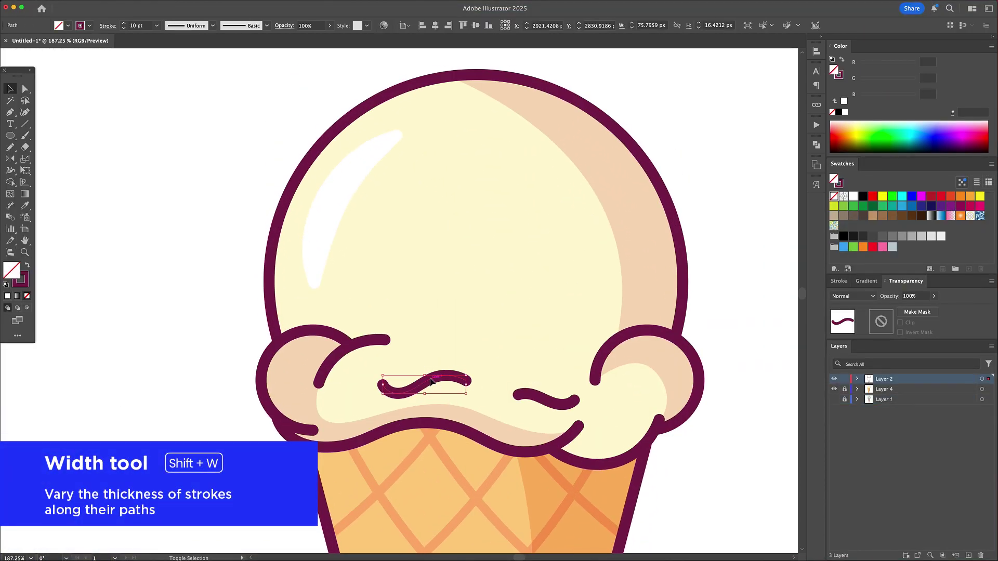
{"action": "key", "text": "shift+w"}
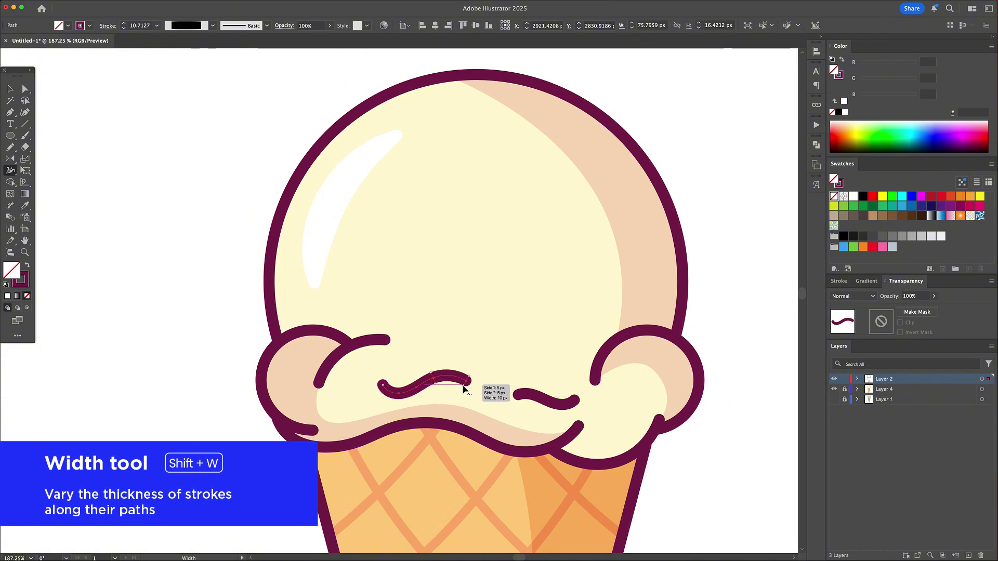
{"action": "left_click_drag", "start_coordinate": [463, 385], "coordinate": [466, 381]}
{"action": "left_click_drag", "start_coordinate": [380, 389], "coordinate": [383, 385]}
{"action": "left_click_drag", "start_coordinate": [344, 358], "coordinate": [386, 342]}
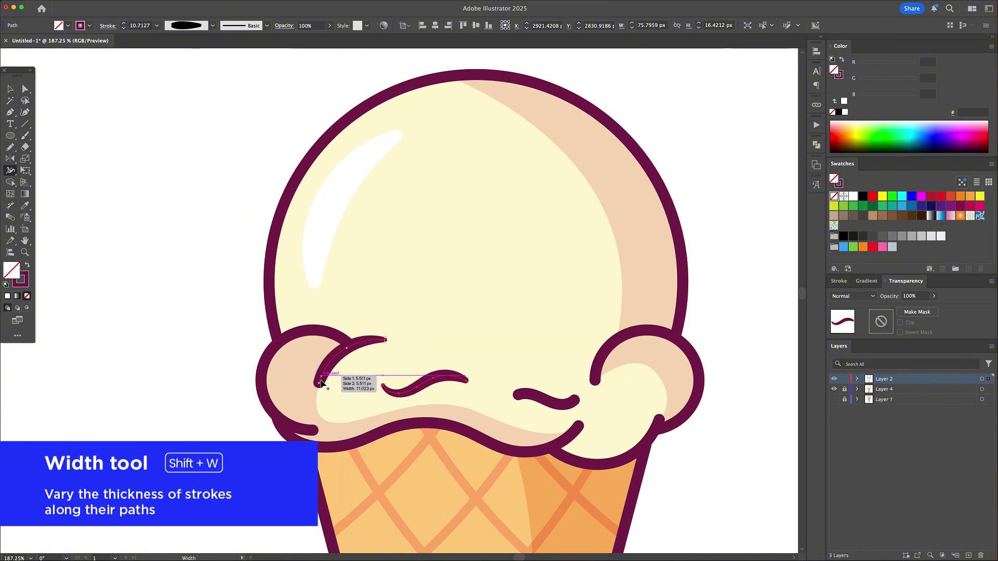
{"action": "left_click_drag", "start_coordinate": [321, 381], "coordinate": [320, 385]}
Step: Taper both ends of the right short wavy line on the ice cream scoop with the Width tool
{"action": "key", "text": "z"}
{"action": "mouse_move", "coordinate": [557, 410]}
{"action": "left_mouse_down"}
{"action": "mouse_move", "coordinate": [598, 339]}
{"action": "mouse_move", "coordinate": [550, 229]}
{"action": "left_mouse_up"}
{"action": "key", "text": "v"}
{"action": "left_click", "coordinate": [507, 286]}
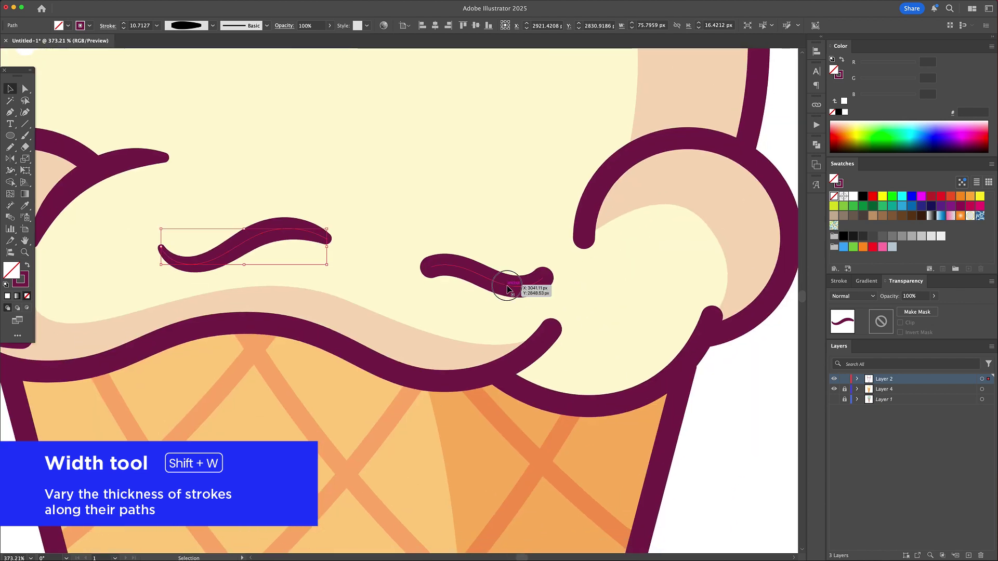
{"action": "left_click", "coordinate": [509, 289]}
{"action": "key", "text": "shift+w"}
{"action": "left_click_drag", "start_coordinate": [545, 280], "coordinate": [534, 282]}
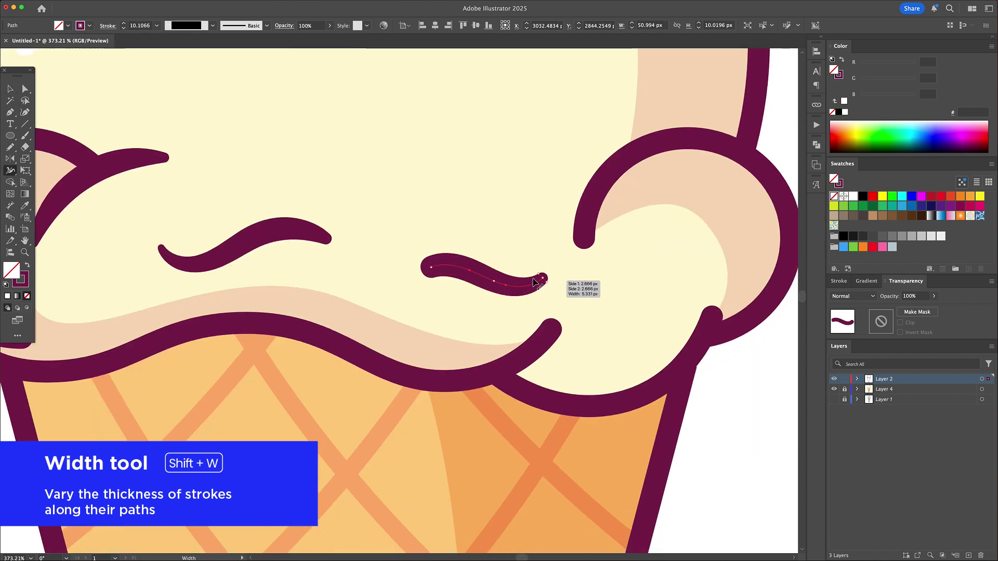
{"action": "left_click_drag", "start_coordinate": [433, 277], "coordinate": [432, 272]}
Step: Taper the inner end of the right curl and the right end of the wavy edge above the cone with the Width tool
{"action": "left_click_drag", "start_coordinate": [526, 260], "coordinate": [415, 350]}
{"action": "left_click_drag", "start_coordinate": [552, 231], "coordinate": [555, 244]}
{"action": "left_click_drag", "start_coordinate": [484, 328], "coordinate": [478, 328]}
{"action": "left_click_drag", "start_coordinate": [477, 371], "coordinate": [629, 263]}
{"action": "left_click_drag", "start_coordinate": [473, 362], "coordinate": [472, 374]}
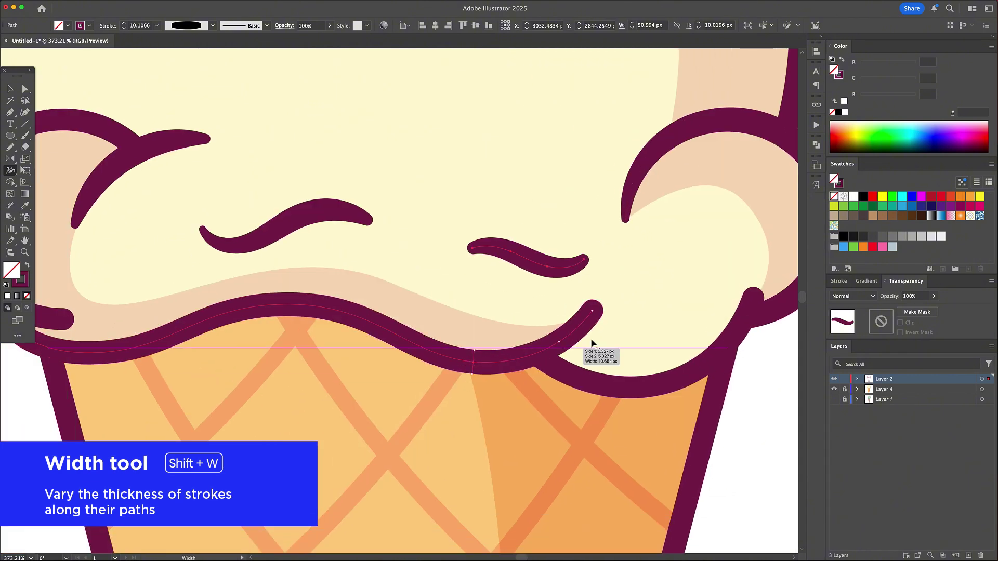
{"action": "left_click_drag", "start_coordinate": [600, 312], "coordinate": [593, 312]}
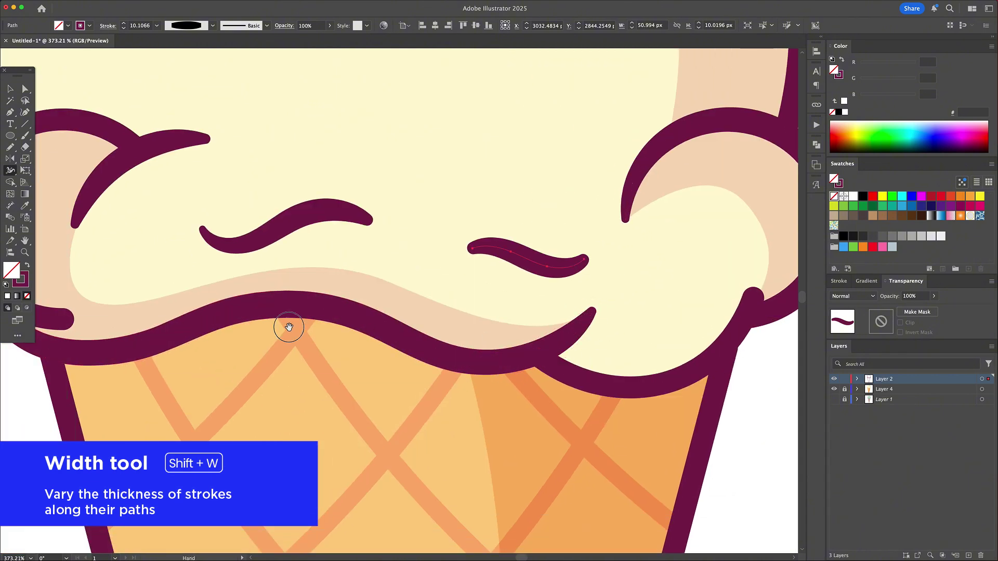
Step: Taper the inner end of the left curl's outline where it meets the scoop's lower edge
{"action": "left_click_drag", "start_coordinate": [289, 328], "coordinate": [604, 331]}
{"action": "mouse_move", "coordinate": [301, 290]}
{"action": "left_mouse_down"}
{"action": "mouse_move", "coordinate": [309, 283]}
{"action": "mouse_move", "coordinate": [291, 297]}
{"action": "mouse_move", "coordinate": [305, 291]}
{"action": "left_mouse_up"}
{"action": "left_click_drag", "start_coordinate": [381, 334], "coordinate": [379, 324]}
Step: Taper the upper end of the lower-right drip outline with the Width tool and deselect it
{"action": "key", "text": "z"}
{"action": "left_click_drag", "start_coordinate": [432, 320], "coordinate": [364, 322]}
{"action": "left_click_drag", "start_coordinate": [460, 330], "coordinate": [341, 332]}
{"action": "left_click_drag", "start_coordinate": [603, 329], "coordinate": [669, 329]}
{"action": "key", "text": "v"}
{"action": "left_click", "coordinate": [589, 341]}
{"action": "key", "text": "shift+w"}
{"action": "left_click_drag", "start_coordinate": [593, 337], "coordinate": [603, 345]}
{"action": "left_click_drag", "start_coordinate": [627, 300], "coordinate": [623, 298]}
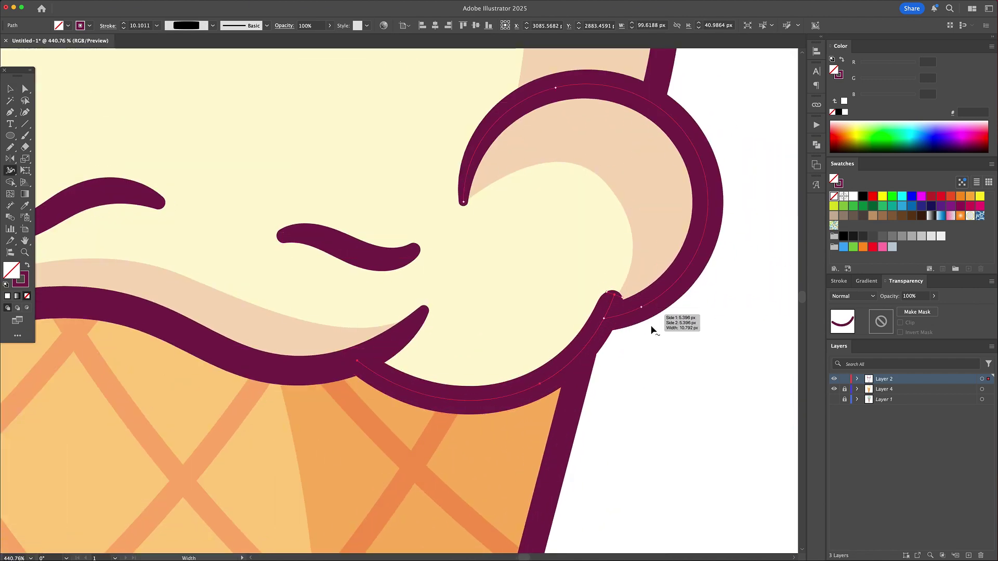
{"action": "key", "text": "v"}
{"action": "left_click", "coordinate": [652, 354]}
{"action": "key", "text": "z"}
{"action": "left_click_drag", "start_coordinate": [652, 377], "coordinate": [535, 367]}
{"action": "left_click_drag", "start_coordinate": [527, 362], "coordinate": [507, 368]}
{"action": "key", "text": "v"}
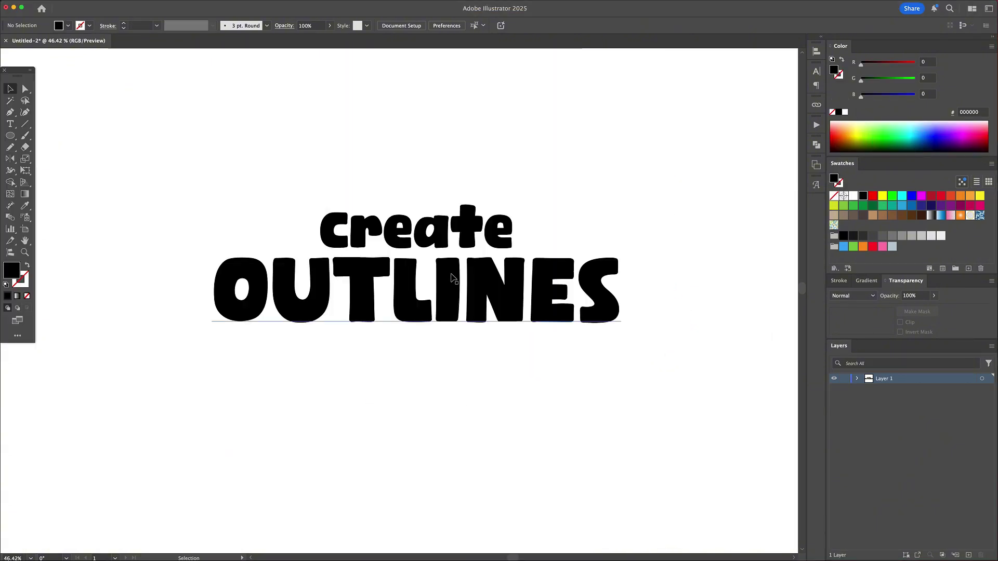
{"action": "left_click", "coordinate": [459, 233]}
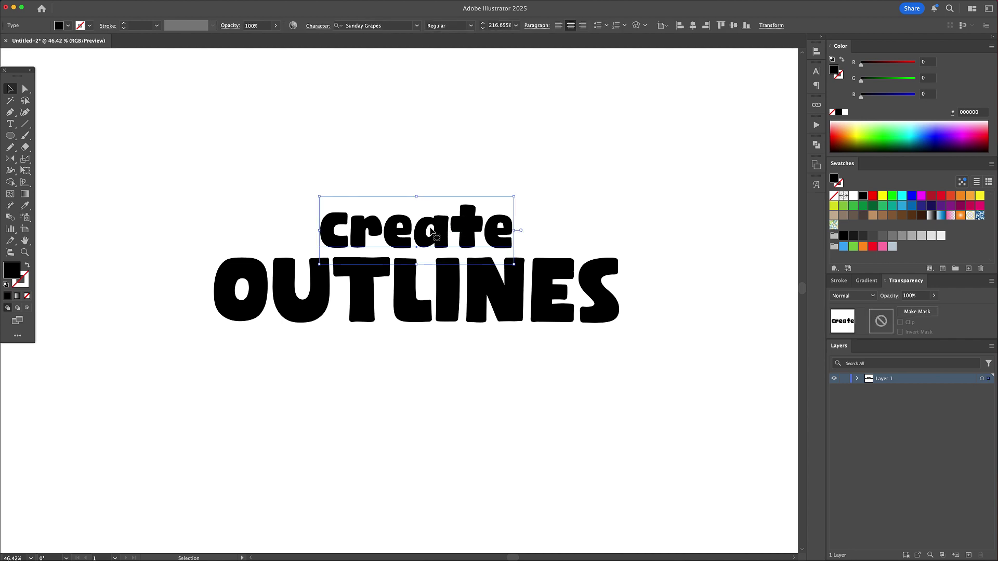
{"action": "left_click", "coordinate": [471, 299]}
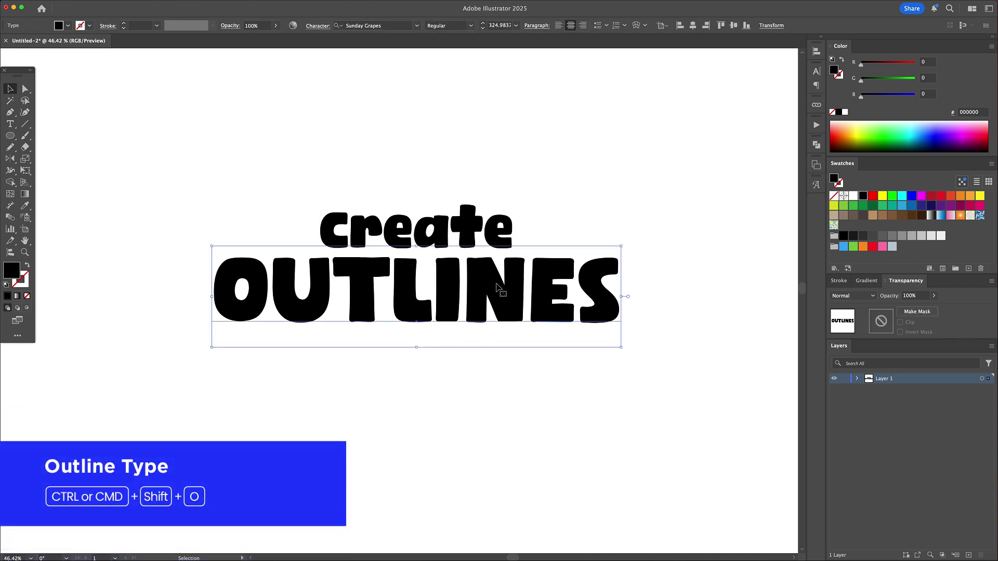
{"action": "left_click", "coordinate": [487, 230], "text": "shift"}
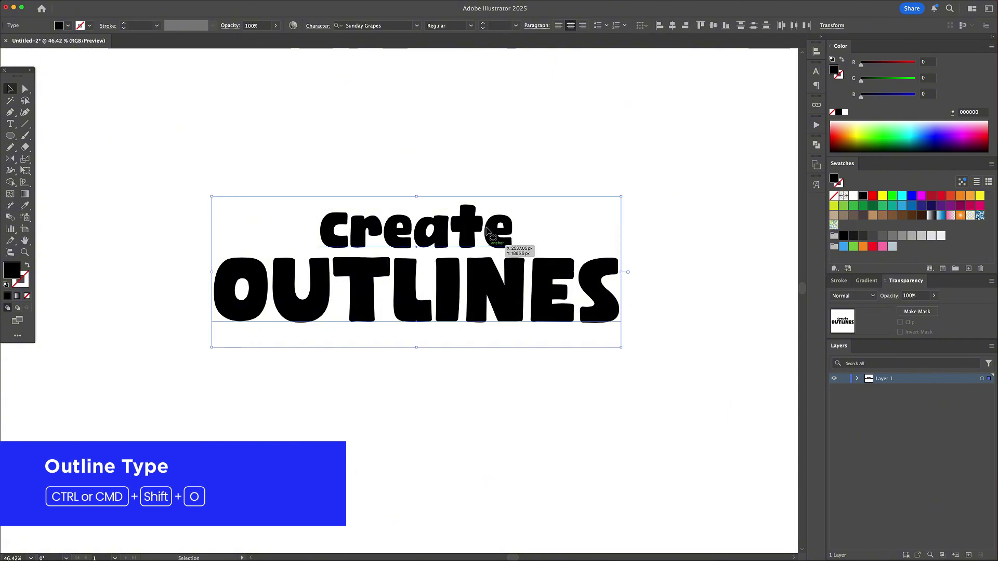
{"action": "left_click", "coordinate": [659, 362]}
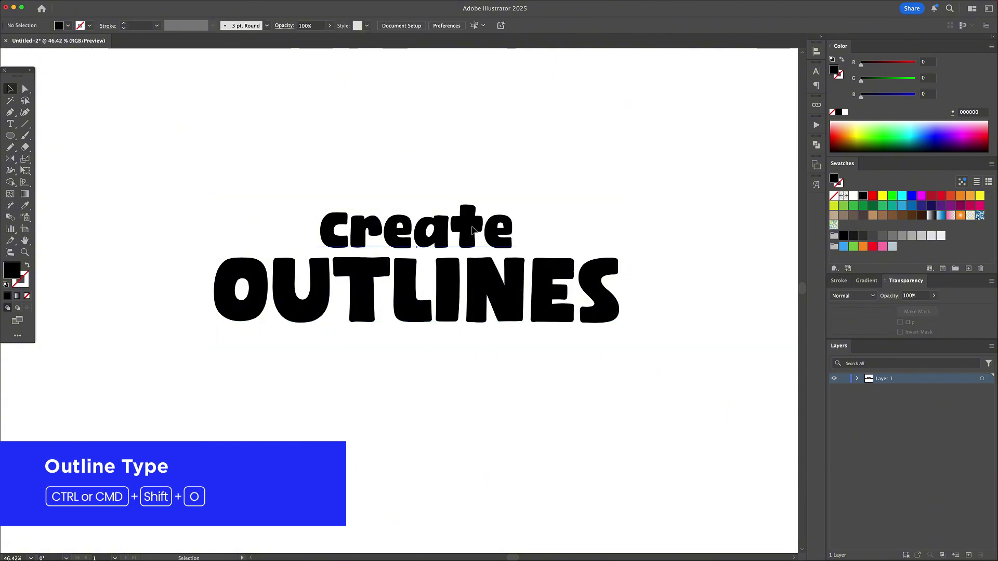
Step: Convert the "create" and "OUTLINES" text objects to outlines
{"action": "left_click", "coordinate": [472, 230]}
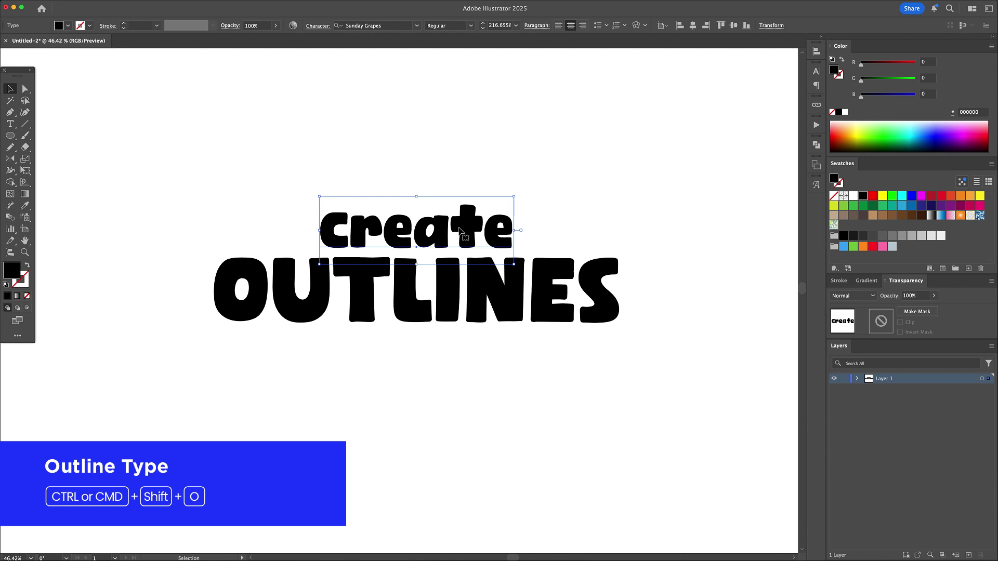
{"action": "key", "text": "super+shift+o"}
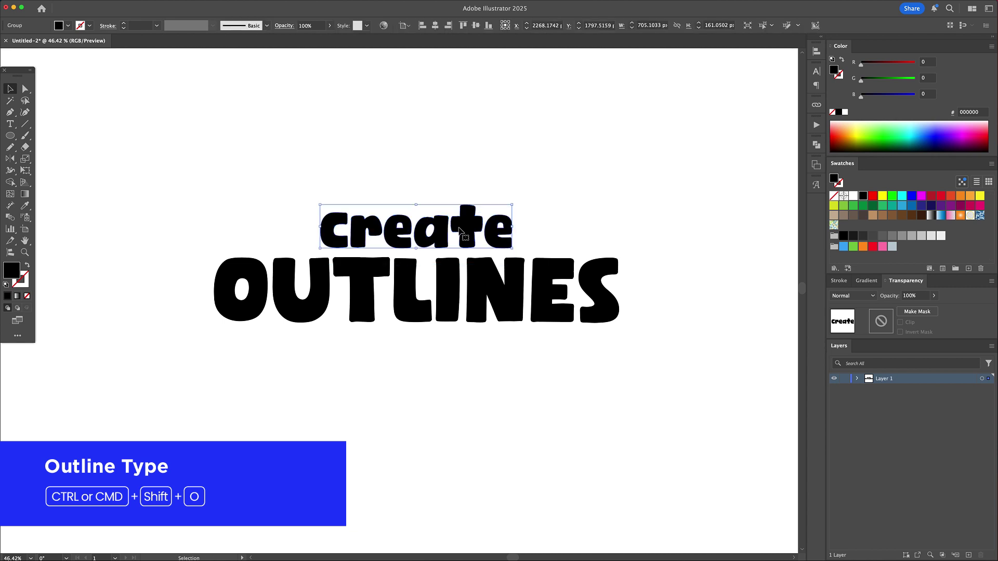
{"action": "left_click", "coordinate": [436, 286]}
{"action": "key", "text": "super+shift+o"}
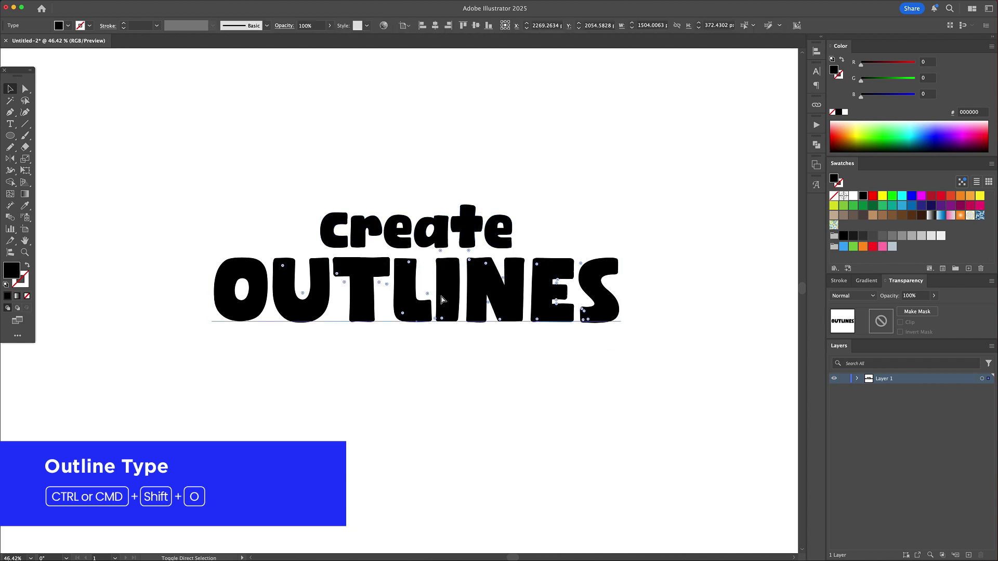
{"action": "left_click", "coordinate": [457, 361]}
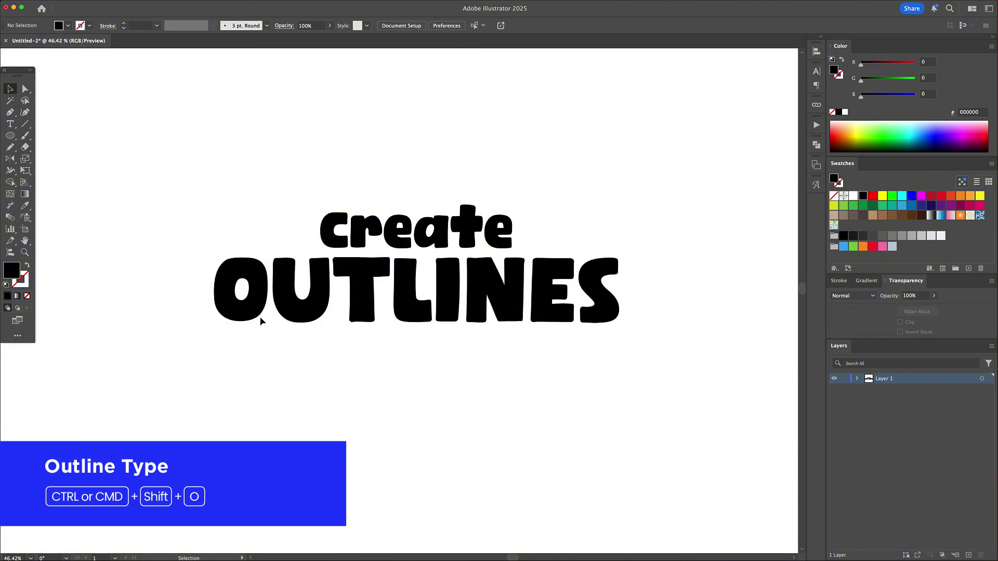
Step: Apply Offset Path to both outlined words with a 27 px offset
{"action": "left_click", "coordinate": [356, 311]}
{"action": "key", "text": "z"}
{"action": "left_click", "coordinate": [388, 286]}
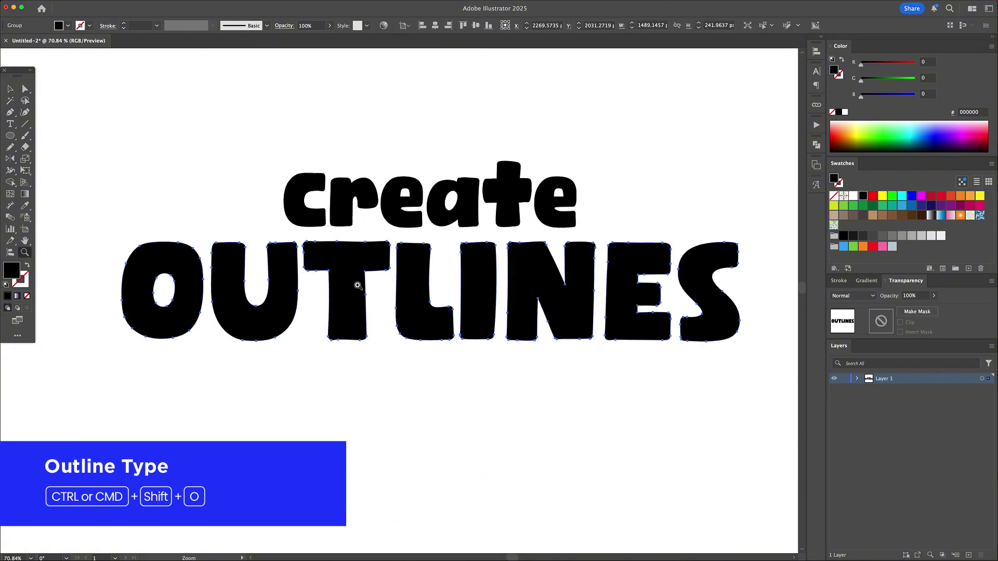
{"action": "key", "text": "v"}
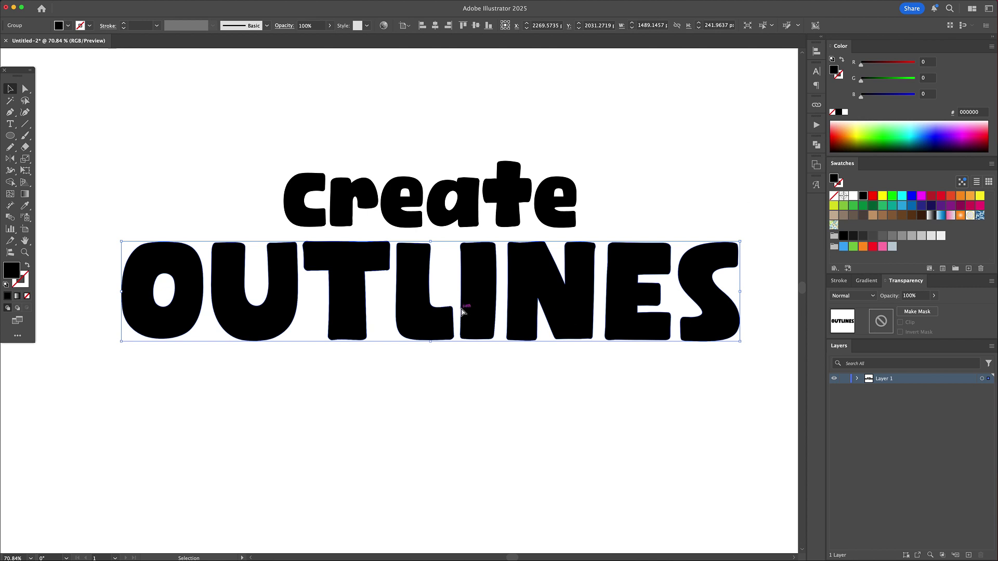
{"action": "left_click", "coordinate": [566, 230], "text": "shift"}
{"action": "left_click", "coordinate": [95, 4]}
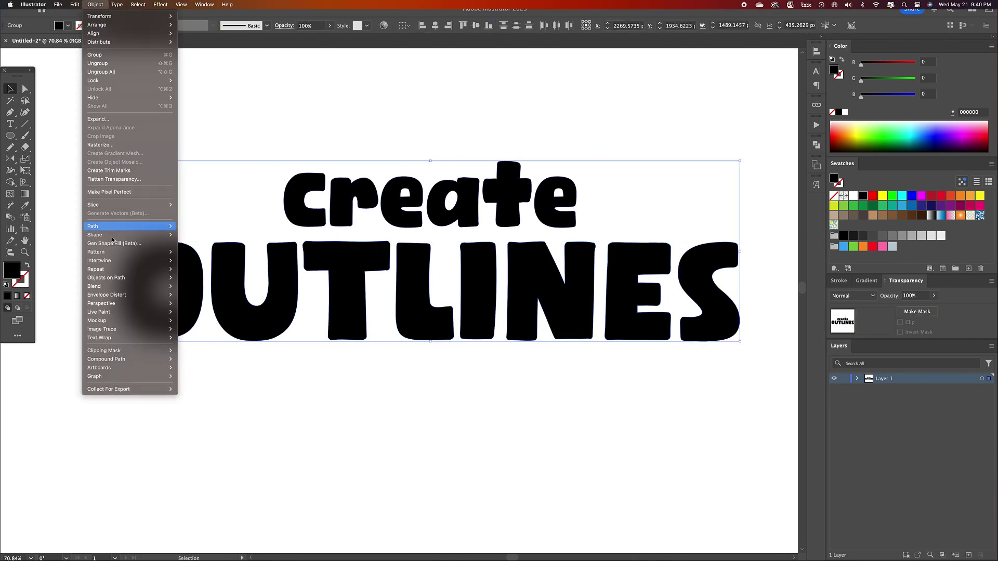
{"action": "mouse_move", "coordinate": [130, 226]}
{"action": "left_click", "coordinate": [208, 257]}
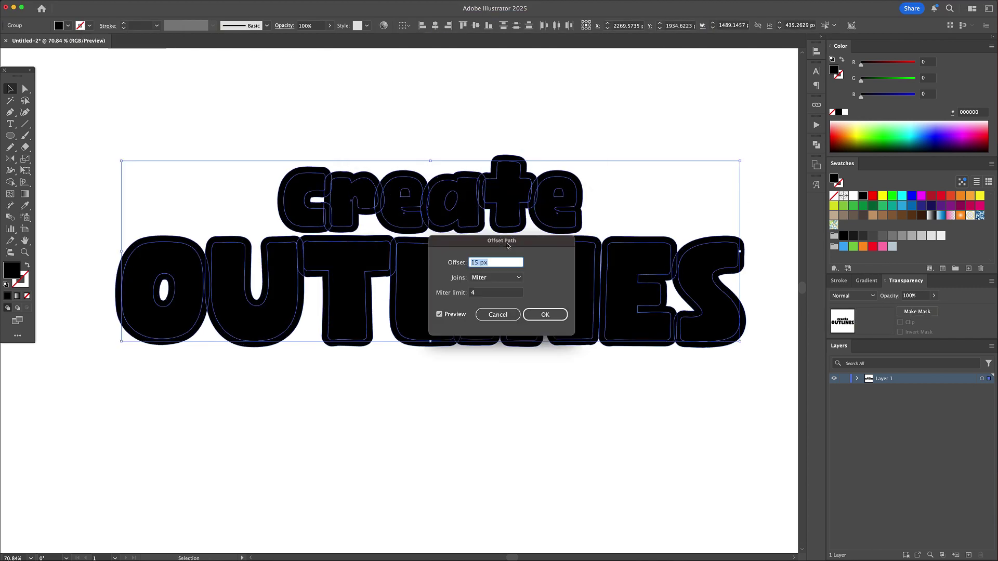
{"action": "key", "text": "shift+Up"}
{"action": "key", "text": "shift+Up"}
{"action": "key", "text": "Down"}
{"action": "key", "text": "Down"}
{"action": "key", "text": "Down"}
{"action": "key", "text": "Return"}
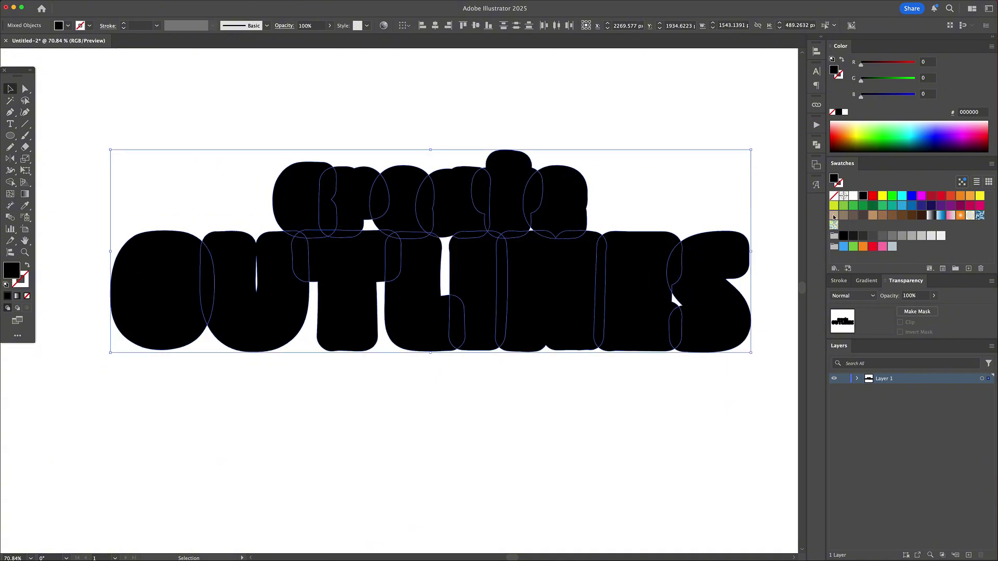
Step: Unite the offset shapes into a single silhouette and ungroup the result
{"action": "left_click", "coordinate": [816, 165]}
{"action": "left_click", "coordinate": [698, 164]}
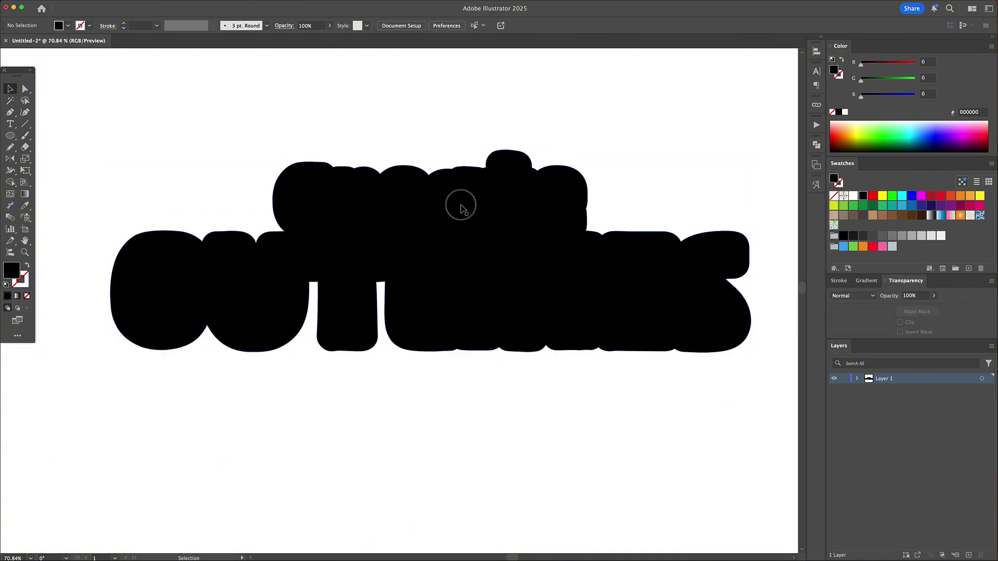
{"action": "right_click", "coordinate": [461, 207]}
{"action": "left_click", "coordinate": [590, 197]}
Step: Send the united silhouette behind the lettering and fill it with light grey F2F2F2
{"action": "right_click", "coordinate": [584, 192]}
{"action": "mouse_move", "coordinate": [639, 436]}
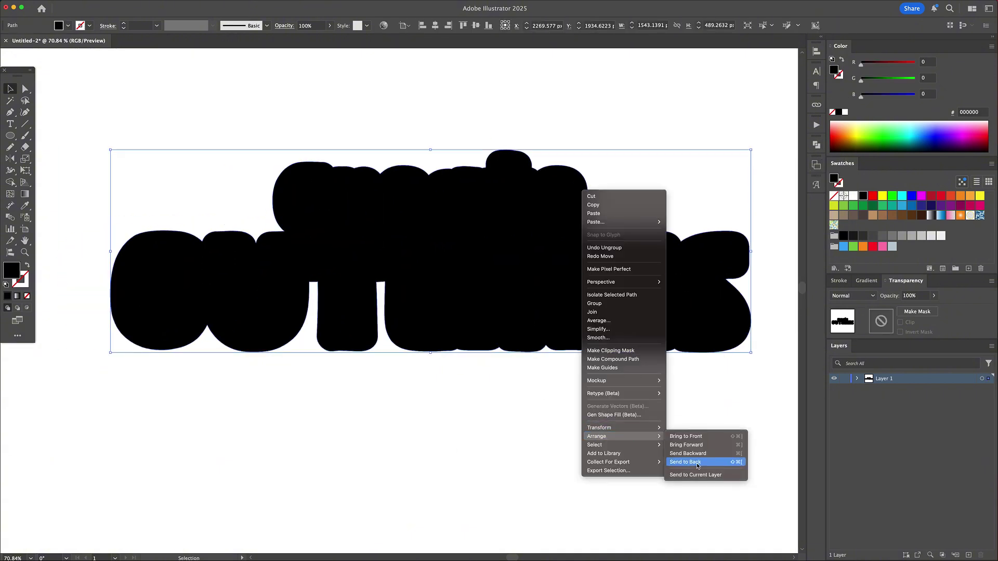
{"action": "left_click", "coordinate": [697, 463]}
{"action": "left_click", "coordinate": [941, 236]}
{"action": "left_click", "coordinate": [604, 99]}
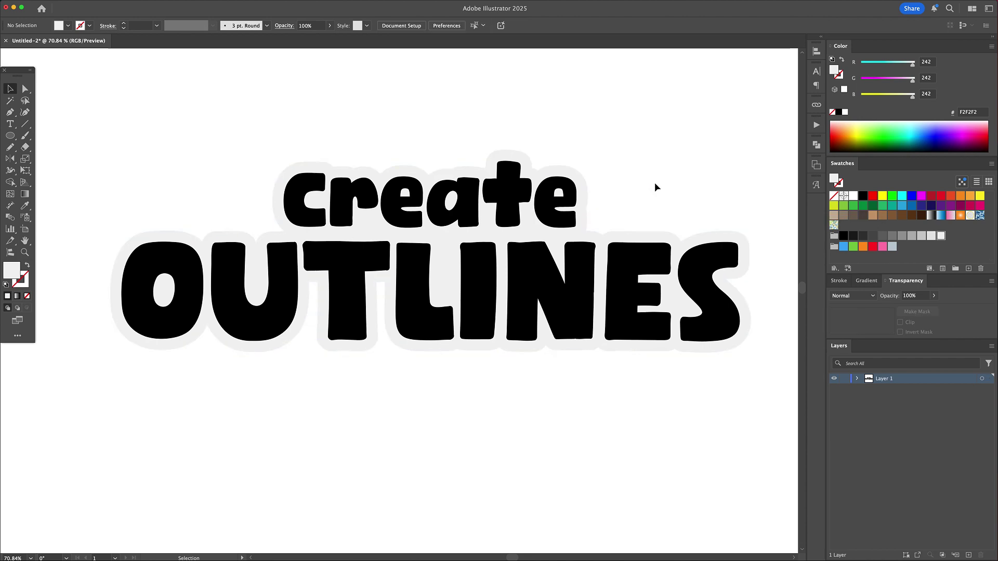
Step: Try a narrow vertical ellipse highlight about 12 by 75 px on the stem of the letter L and undo it
{"action": "left_click_drag", "start_coordinate": [399, 249], "coordinate": [409, 315]}
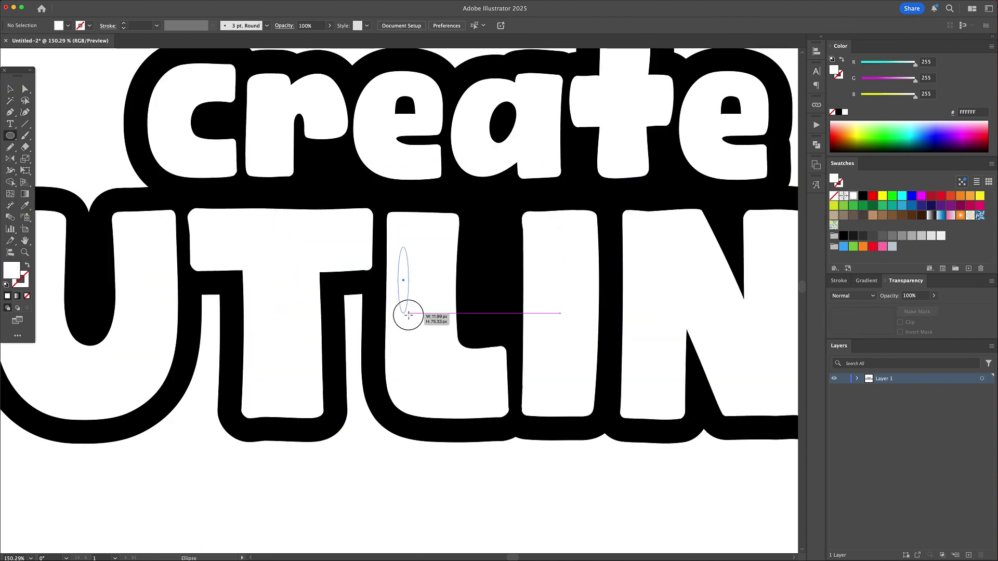
{"action": "left_click_drag", "start_coordinate": [408, 315], "coordinate": [388, 374]}
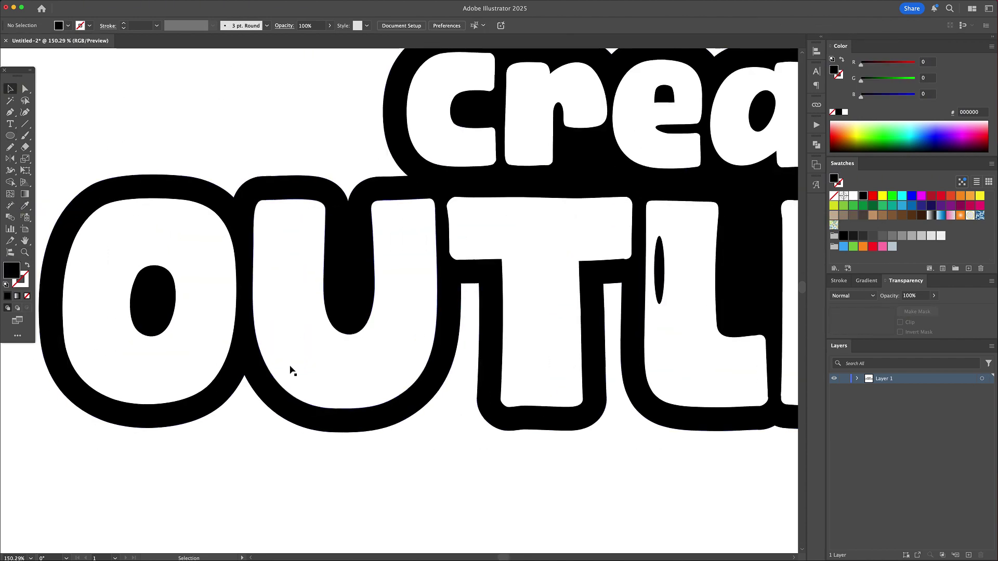
{"action": "key", "text": "n"}
{"action": "key", "text": "super+z"}
{"action": "key", "text": "super+z"}
{"action": "key", "text": "super+z"}
Step: Draw a curved highlight stroke along the upper-left inner edge of the letter O with the Pen tool
{"action": "key", "text": "z"}
{"action": "left_click_drag", "start_coordinate": [608, 288], "coordinate": [572, 291]}
{"action": "left_click_drag", "start_coordinate": [571, 291], "coordinate": [384, 301]}
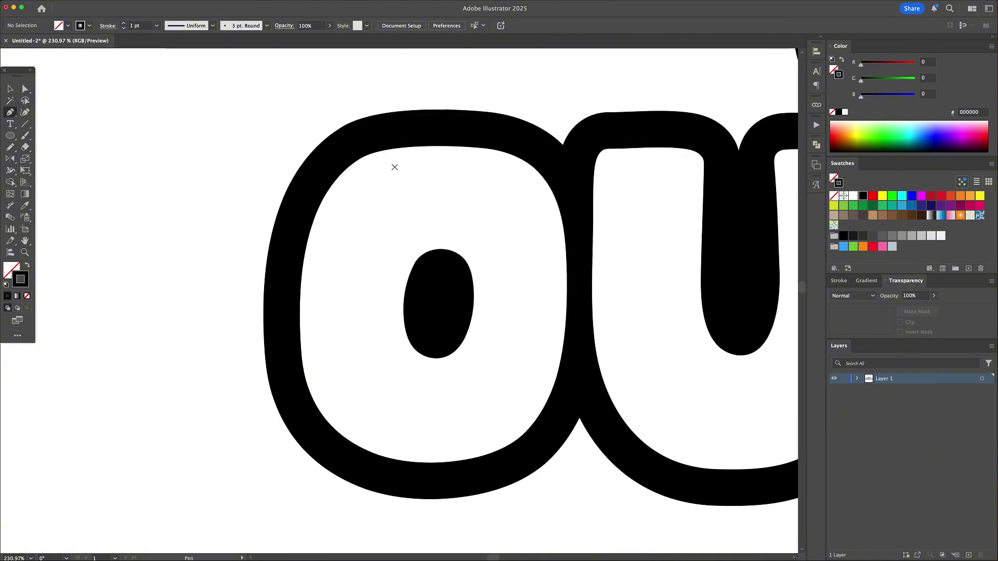
{"action": "left_click_drag", "start_coordinate": [339, 229], "coordinate": [398, 165]}
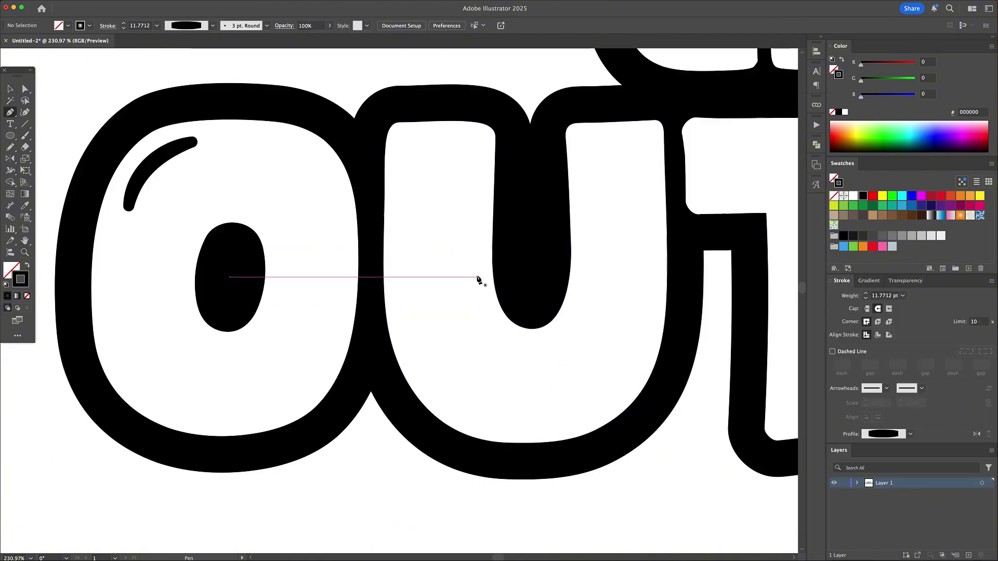
Step: Copy the stroke style of the O's highlight onto the curved highlight in the letter U with the Eyedropper
{"action": "key", "text": "i"}
{"action": "left_click", "coordinate": [151, 170]}
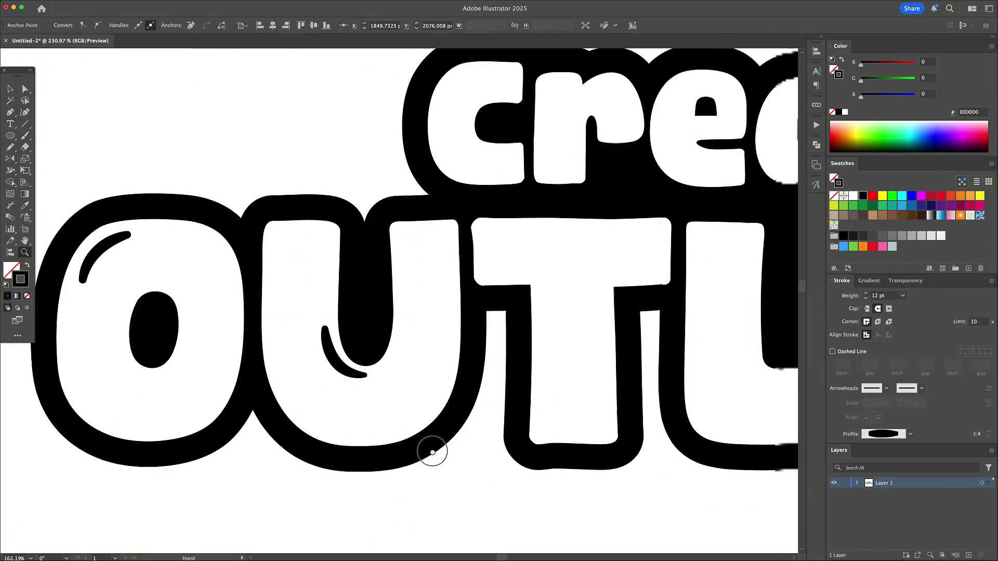